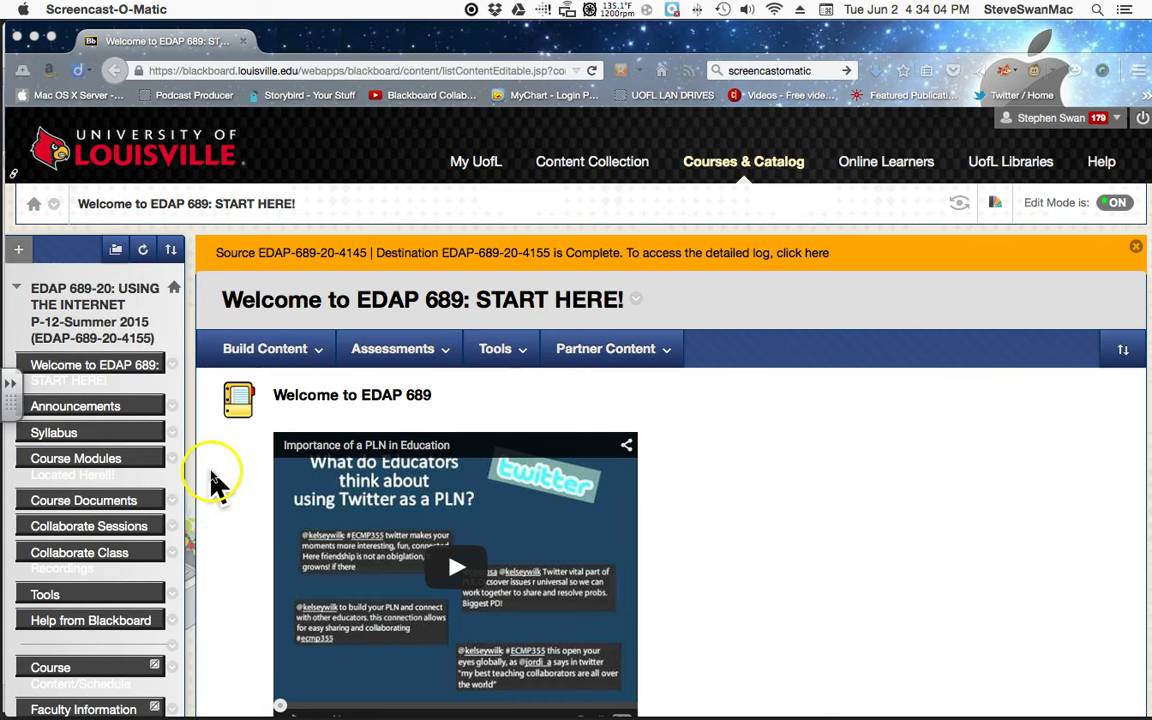
# Step: Review the Welcome to EDAP 689 page, including its video, catalog description, plug-ins item, Course Documents link and the course menu
pyautogui.scroll(-5, 218, 480)
pyautogui.scroll(-4, 218, 485)
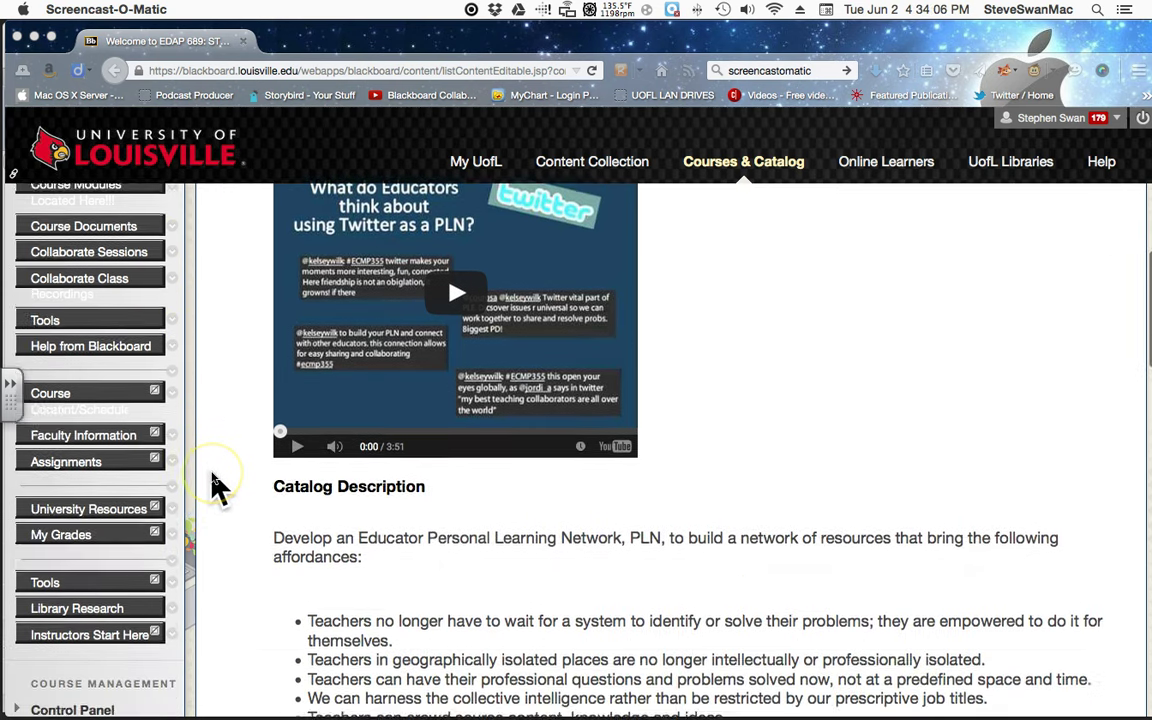
pyautogui.scroll(-12, 218, 485)
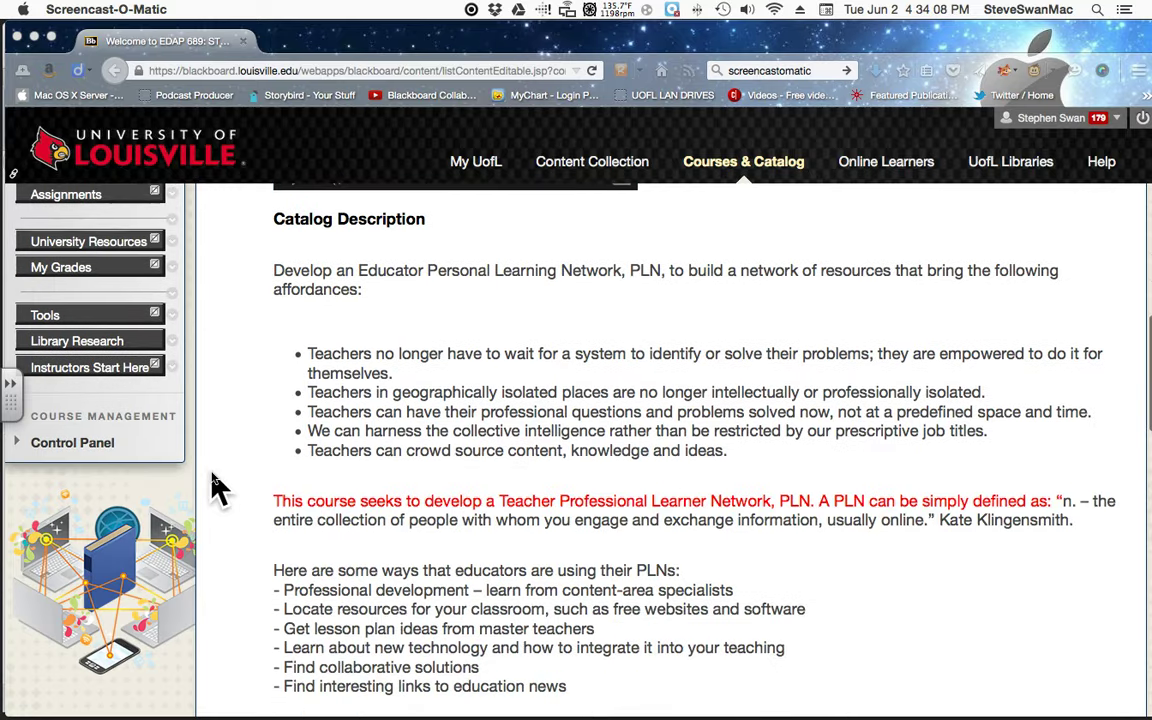
pyautogui.scroll(-3, 216, 487)
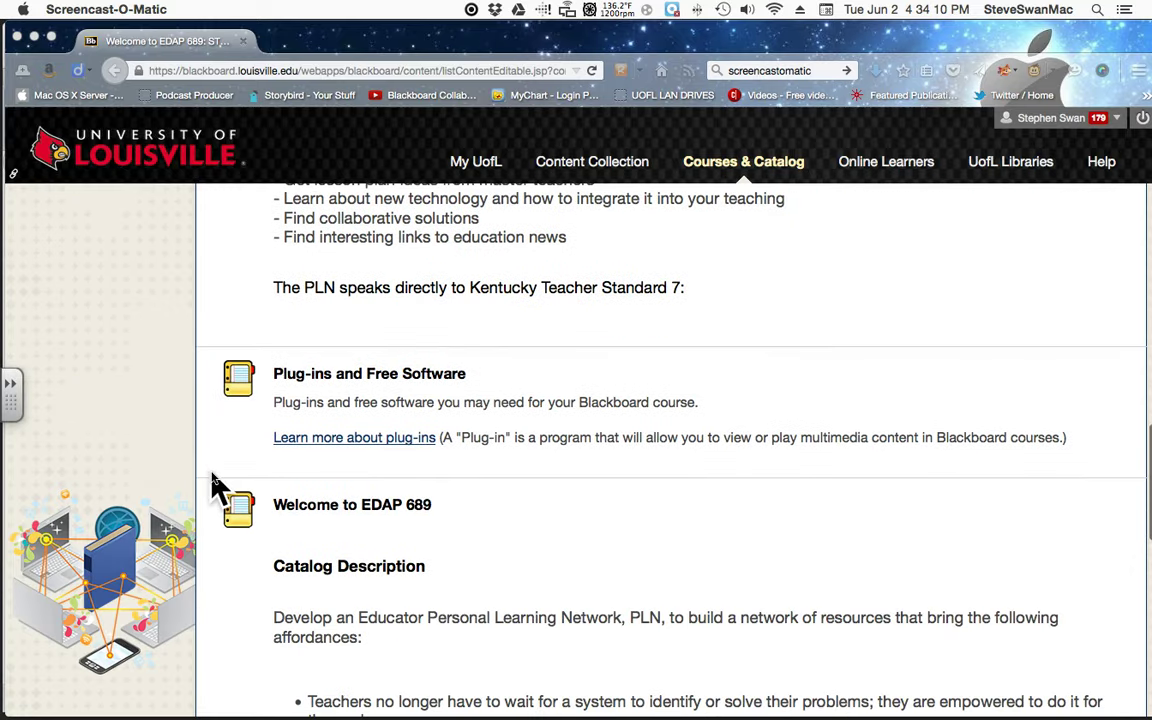
pyautogui.scroll(-6, 216, 487)
pyautogui.scroll(14, 218, 487)
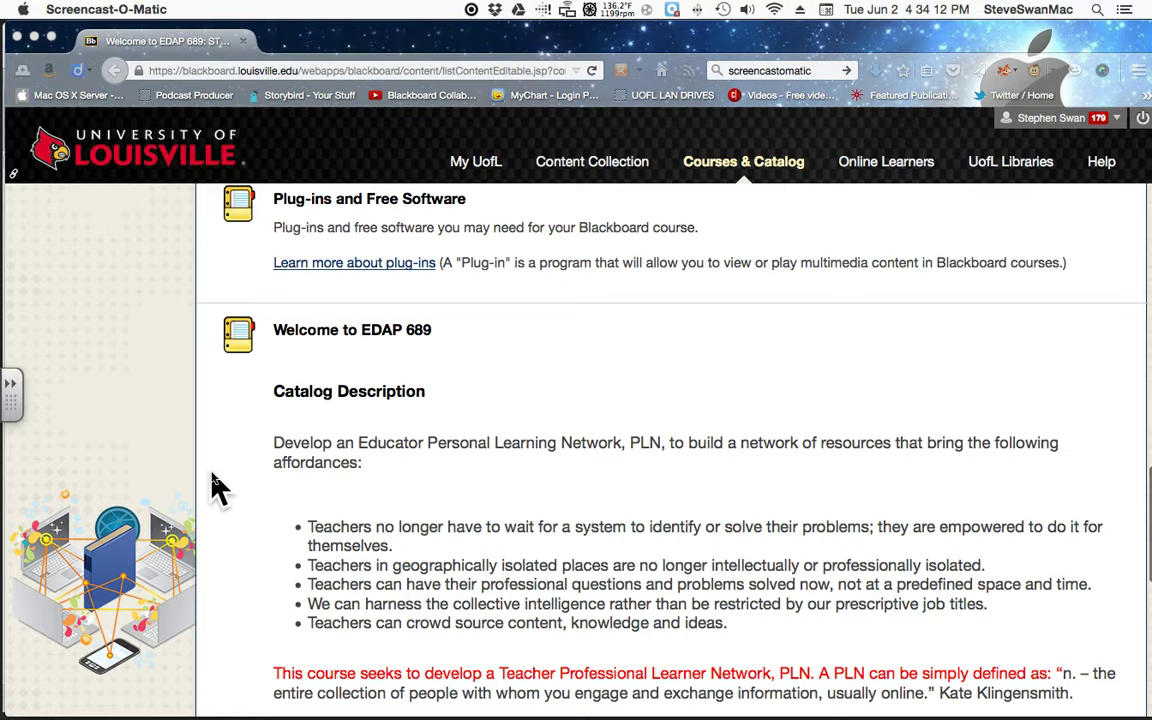
pyautogui.scroll(3, 216, 485)
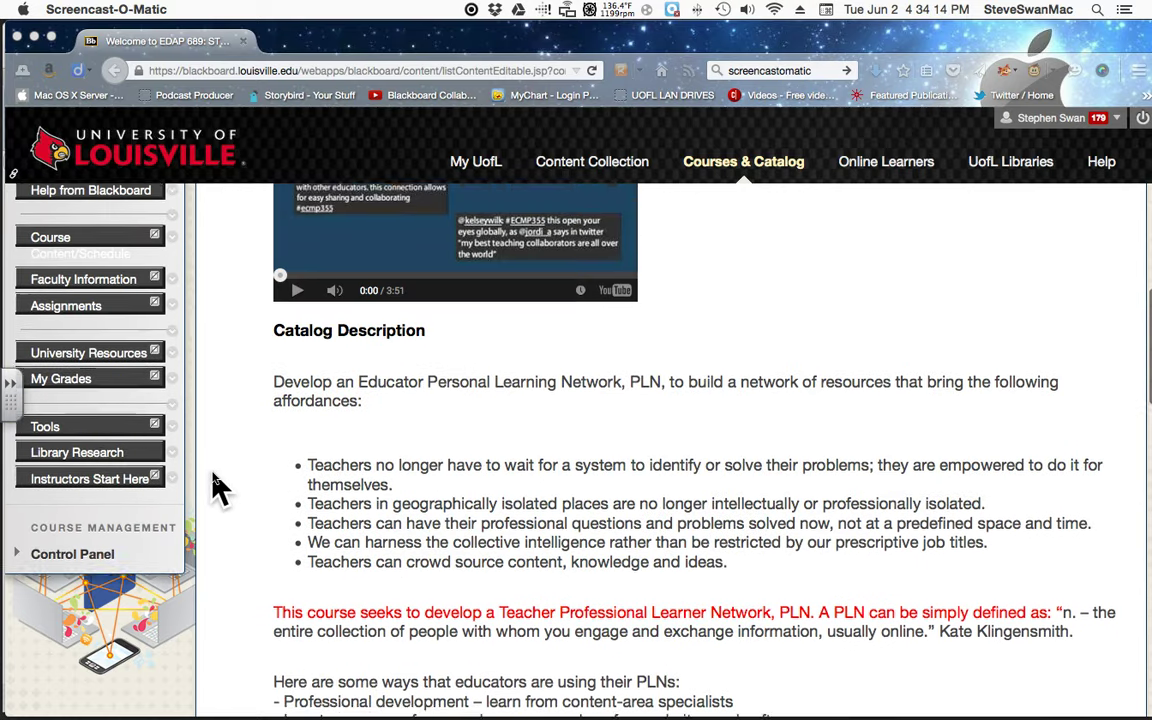
pyautogui.scroll(-5, 216, 485)
pyautogui.scroll(-13, 218, 488)
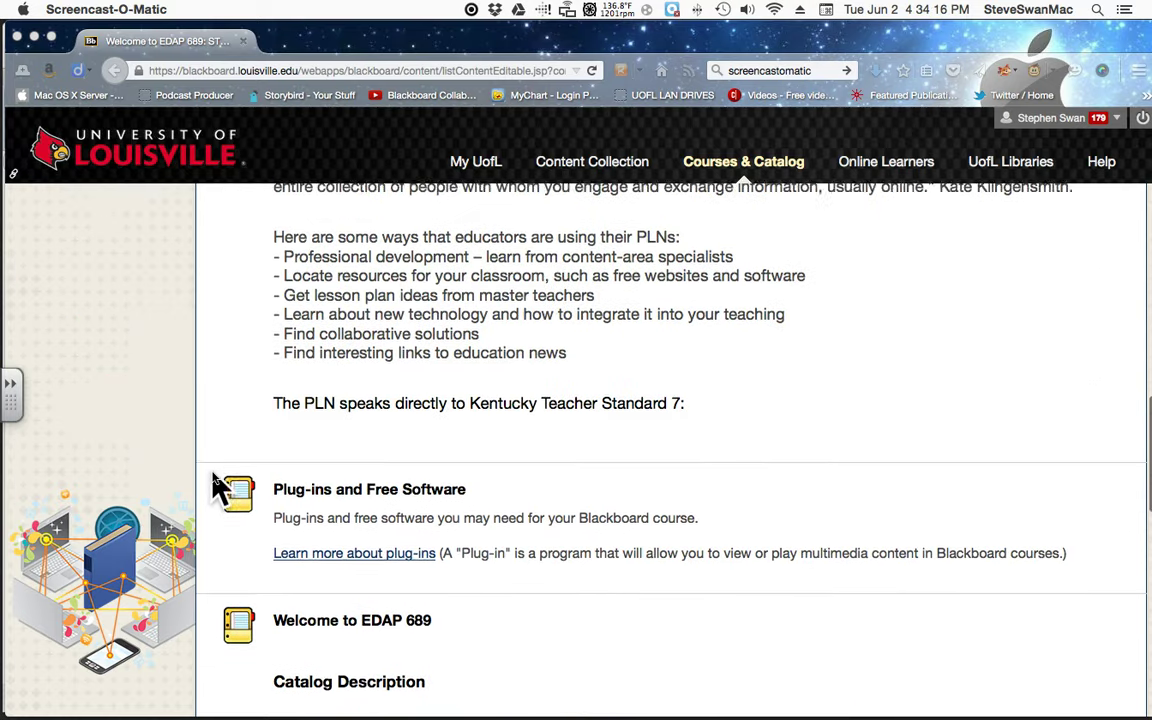
pyautogui.scroll(-11, 218, 487)
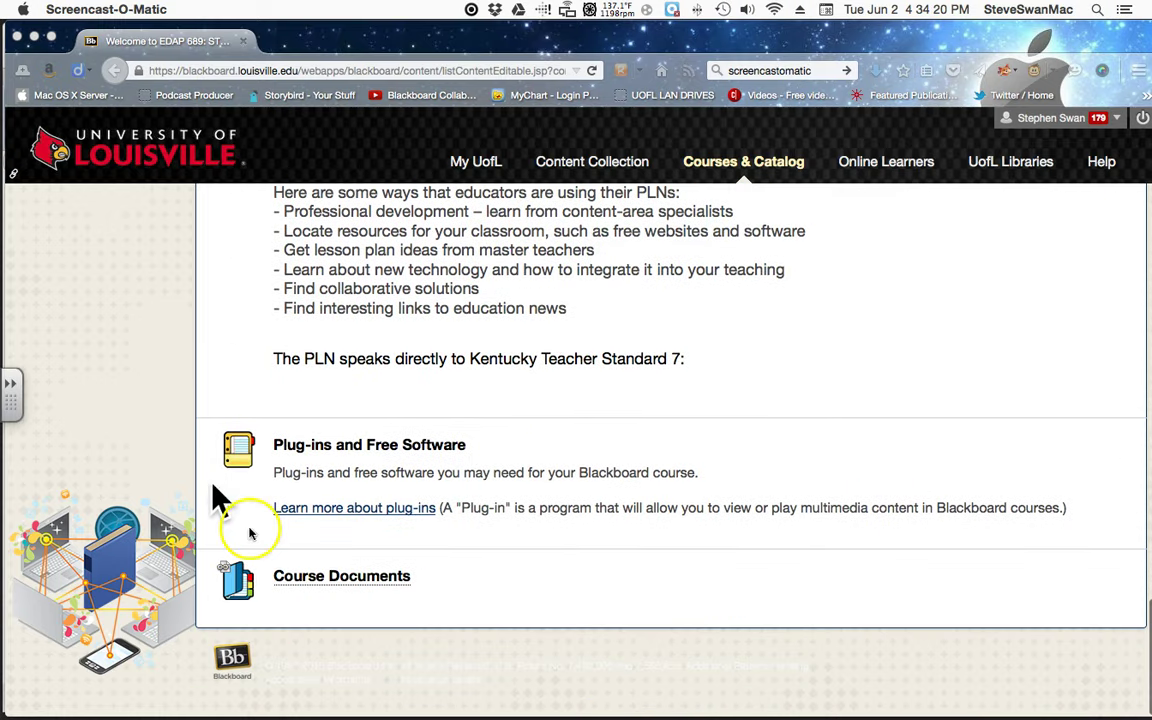
pyautogui.click(333, 580)
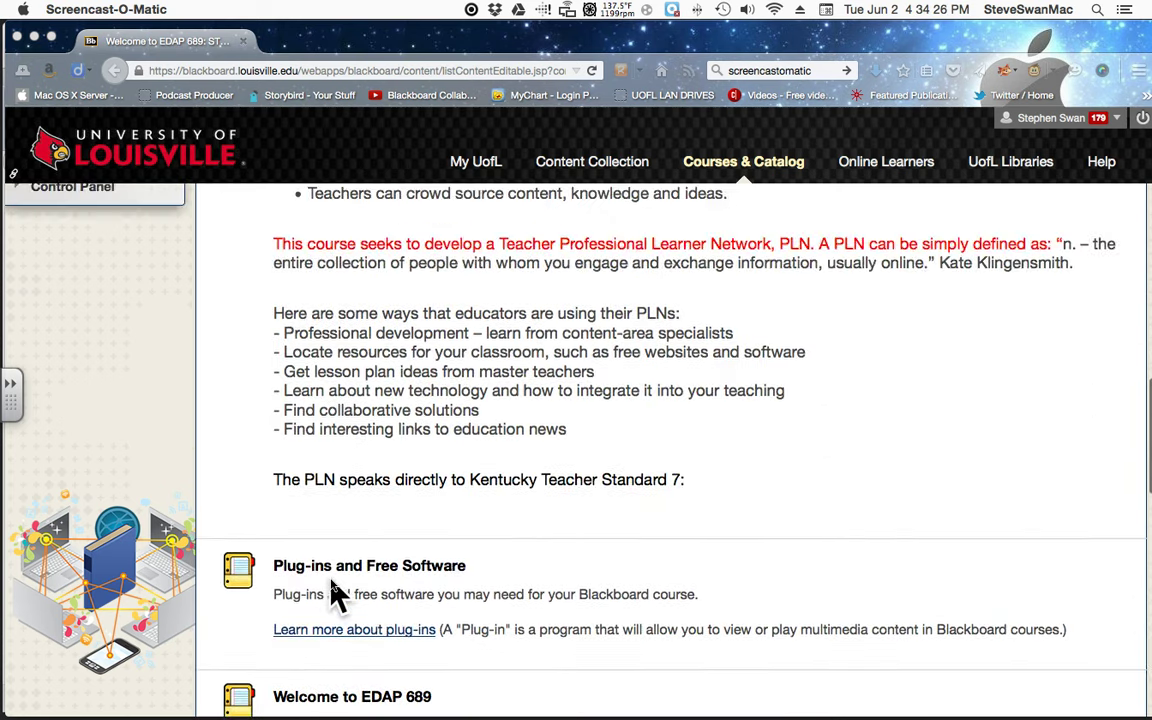
pyautogui.scroll(1, 200, 485)
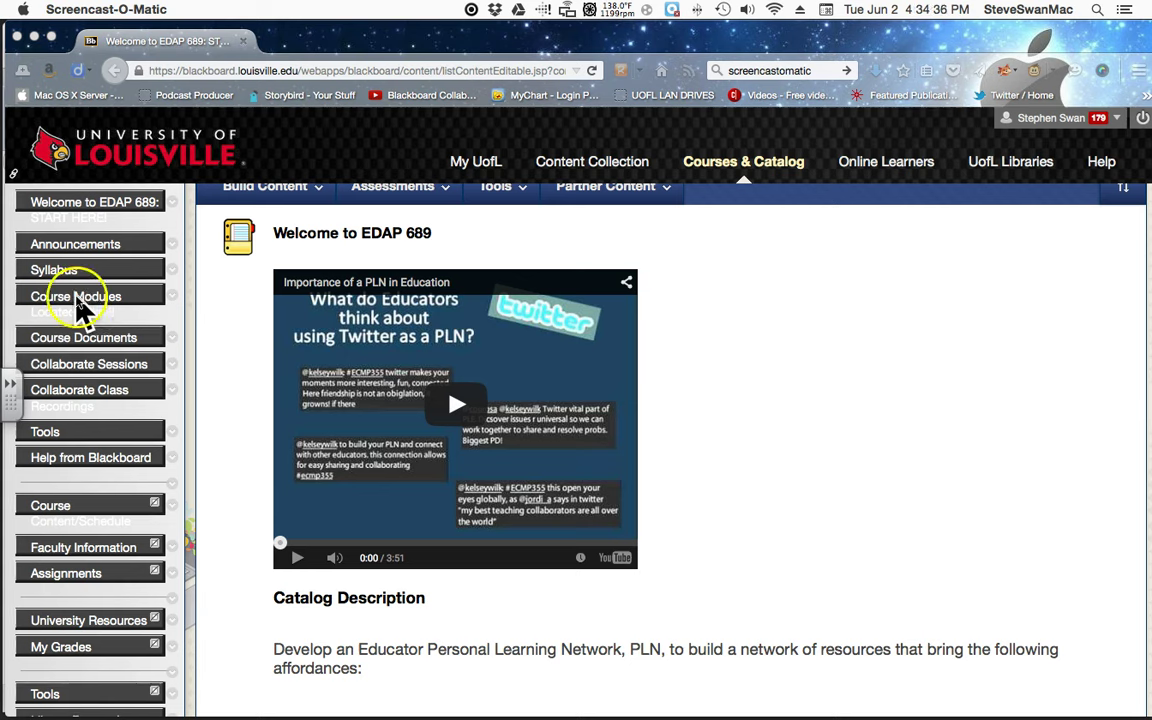
pyautogui.click(33, 665)
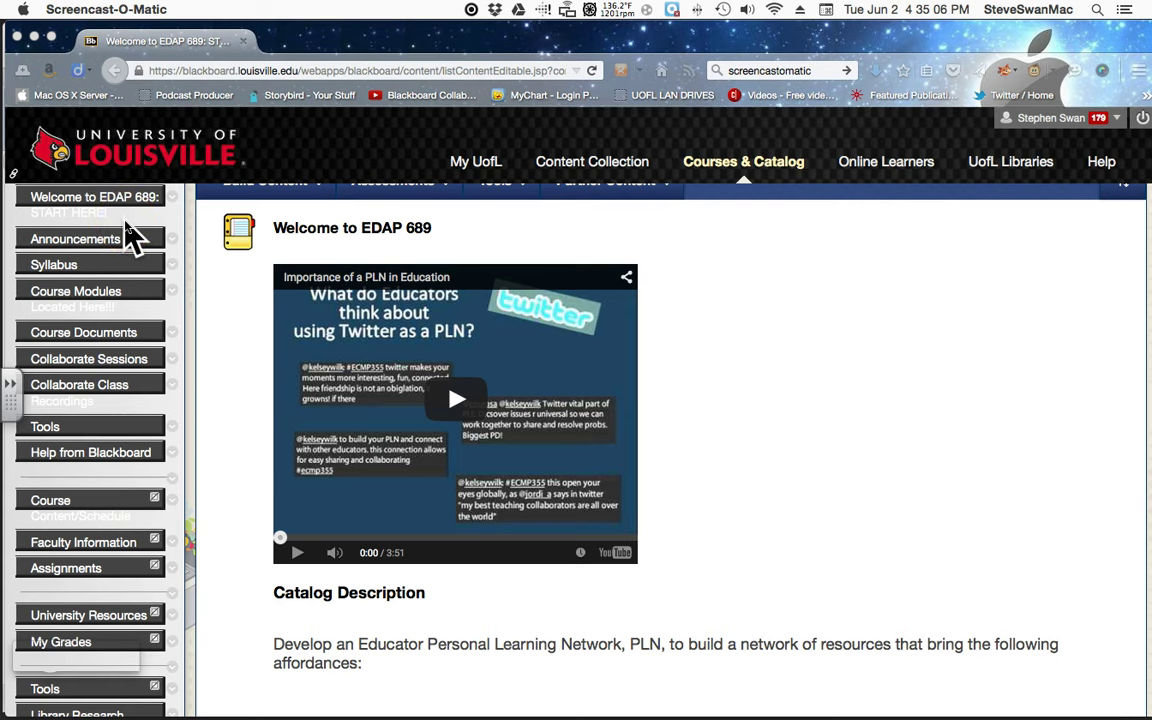
pyautogui.scroll(-1, 95, 390)
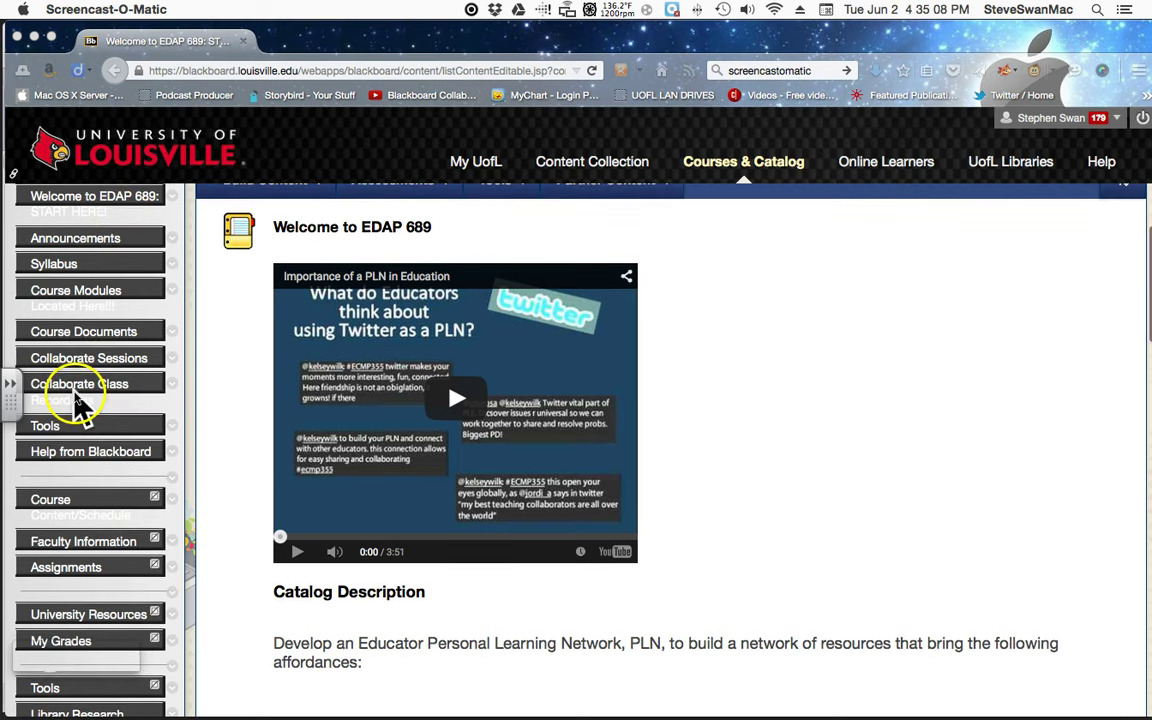
pyautogui.scroll(-1, 78, 390)
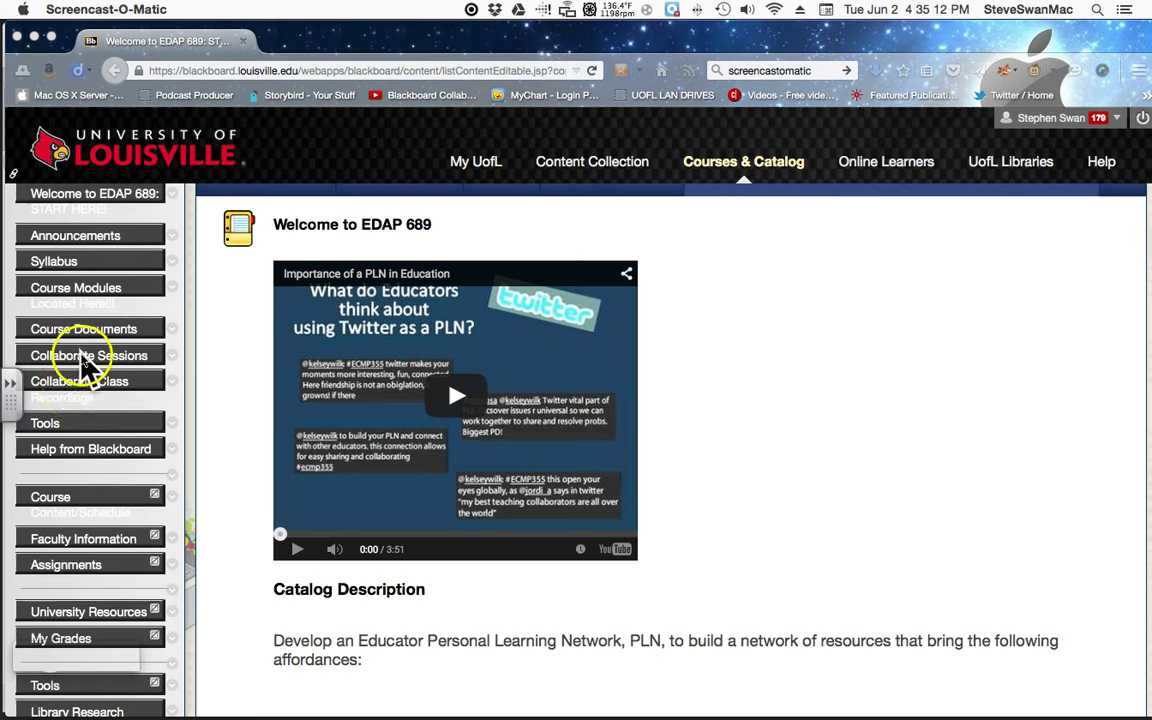
# Step: Go to Collaborate Sessions and open the session room "EDAP 689-20: USING THE INTERNET P-12-Summer 2015"
pyautogui.click(85, 363)
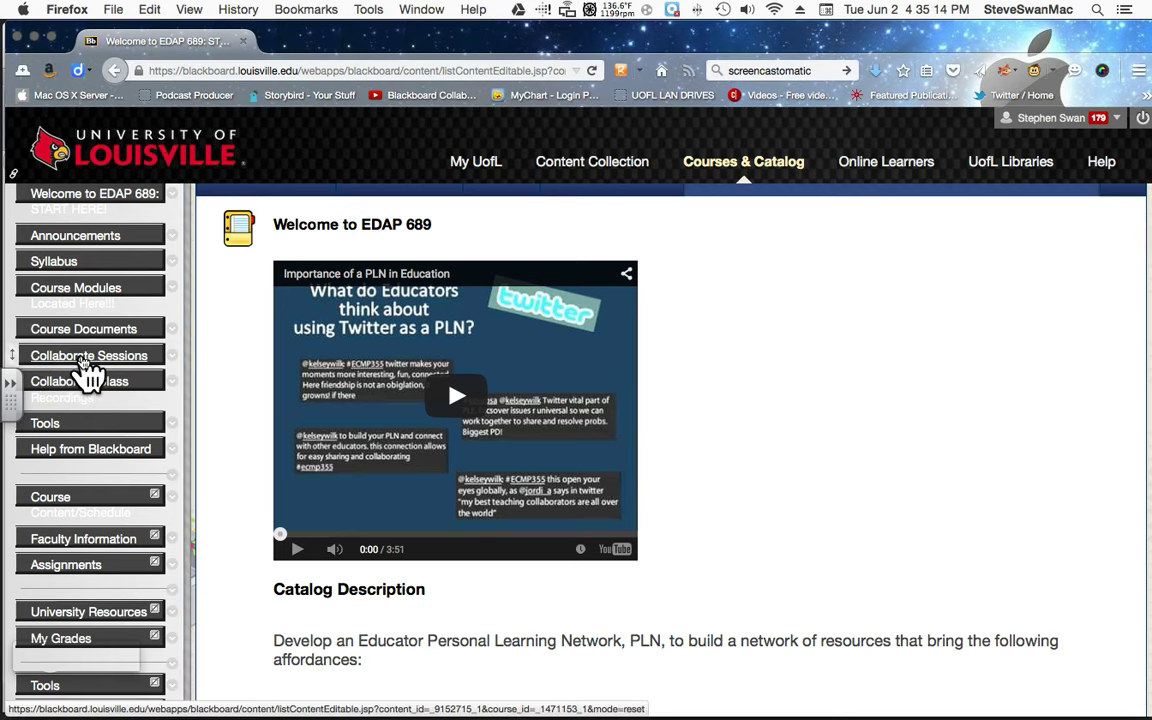
pyautogui.click(88, 366)
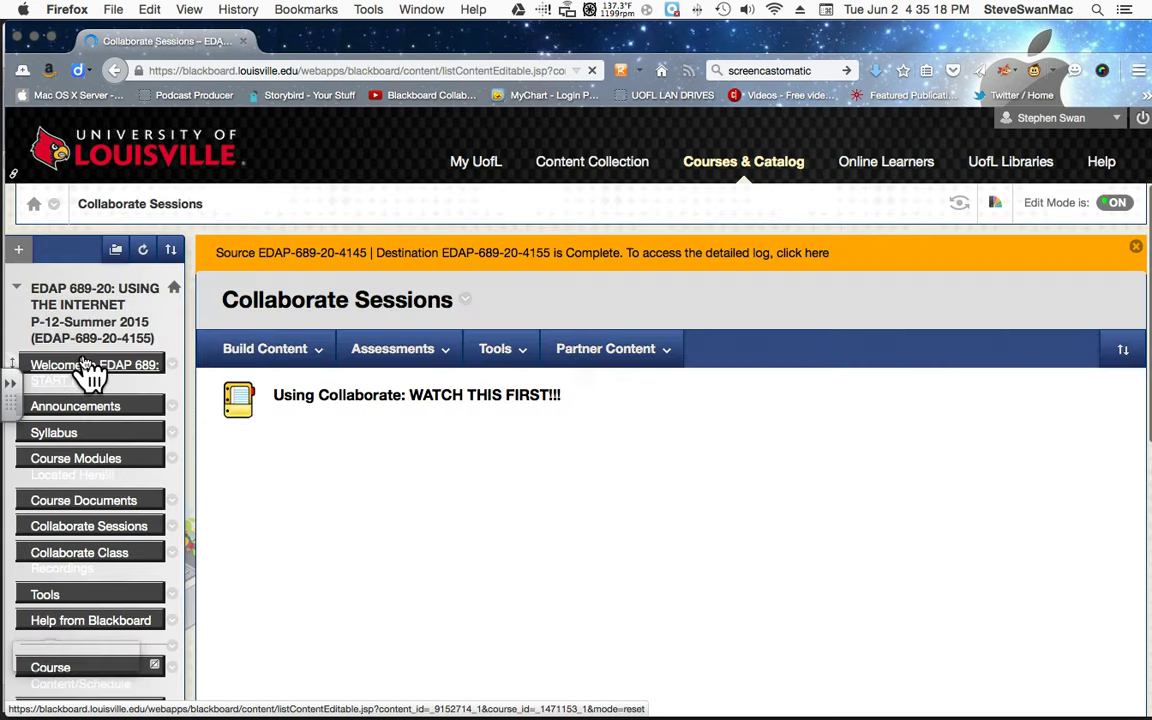
pyautogui.scroll(-5, 250, 440)
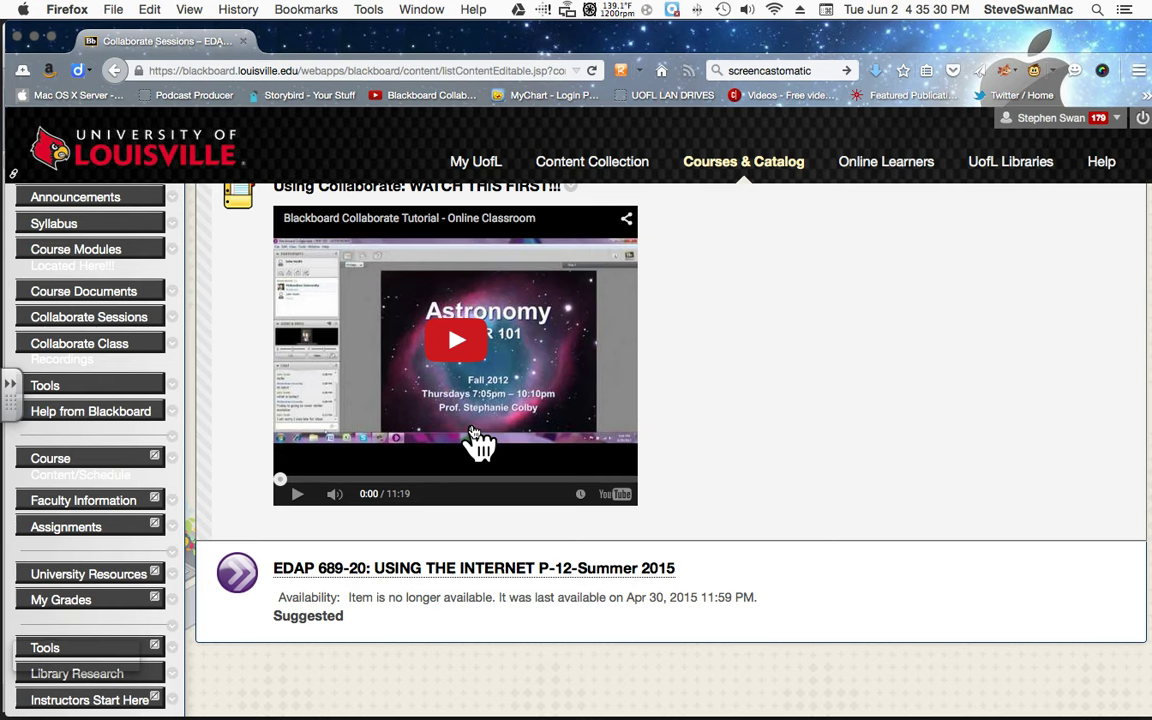
pyautogui.click(484, 575)
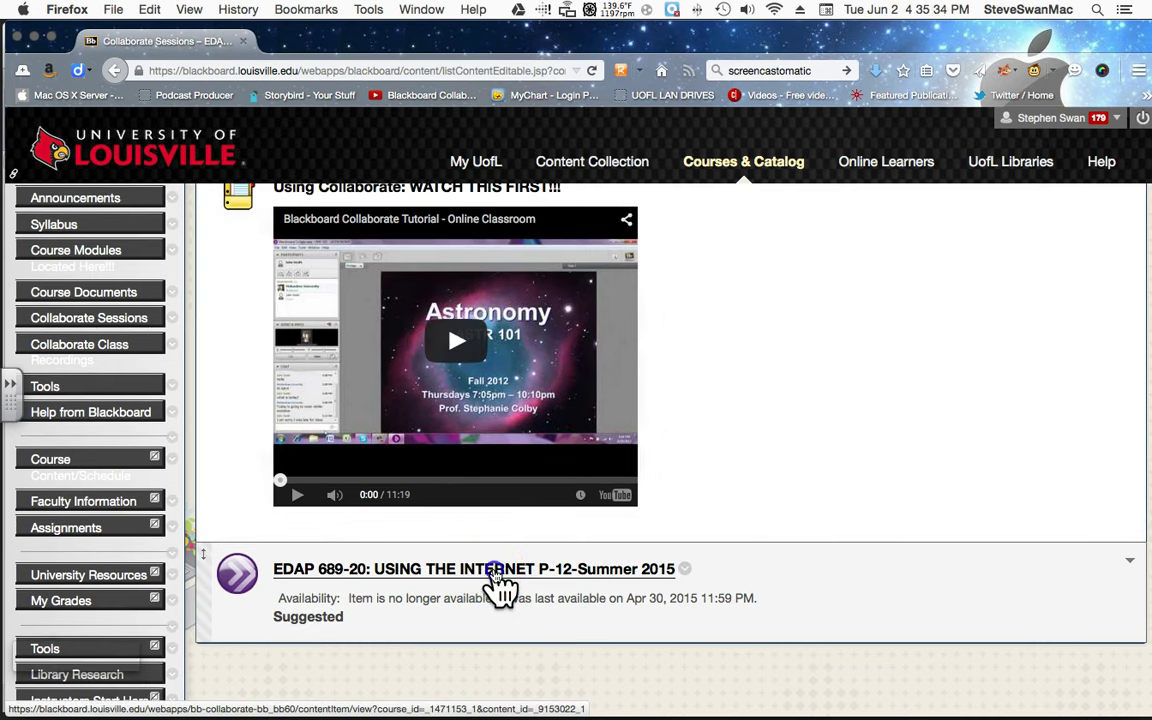
pyautogui.click(493, 576)
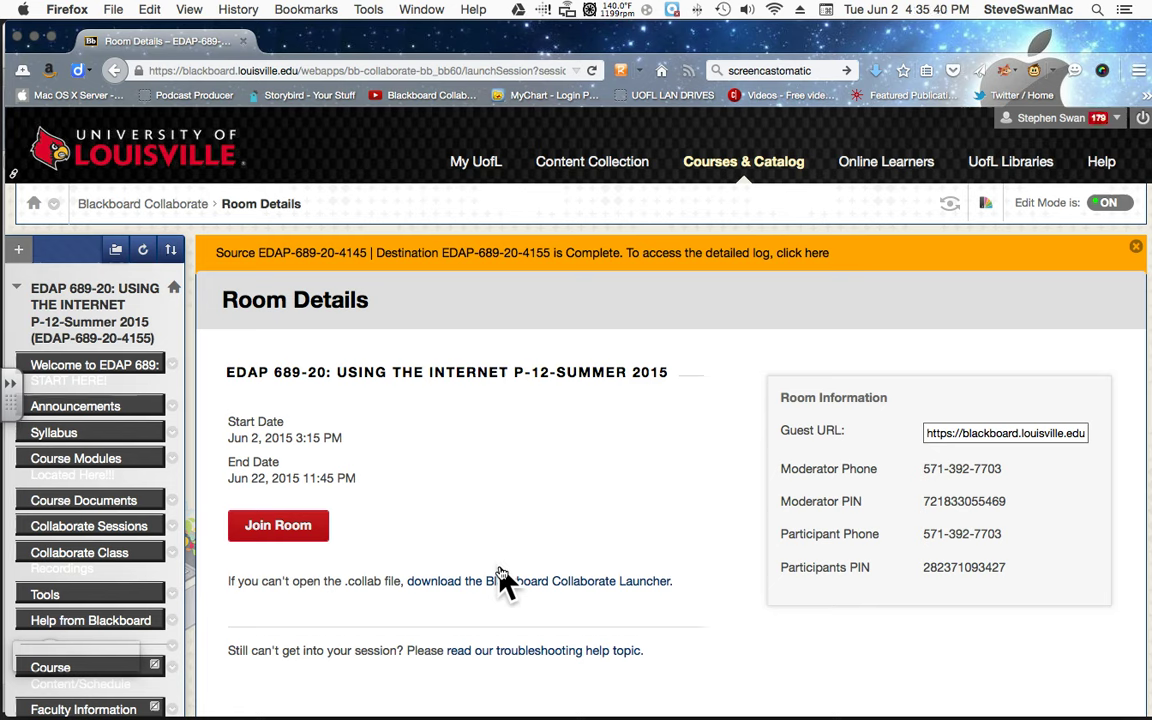
# Step: Join the room by opening meeting.collab in Blackboard Collaborate, and dismiss the recording reminder without starting a recording
pyautogui.click(195, 515)
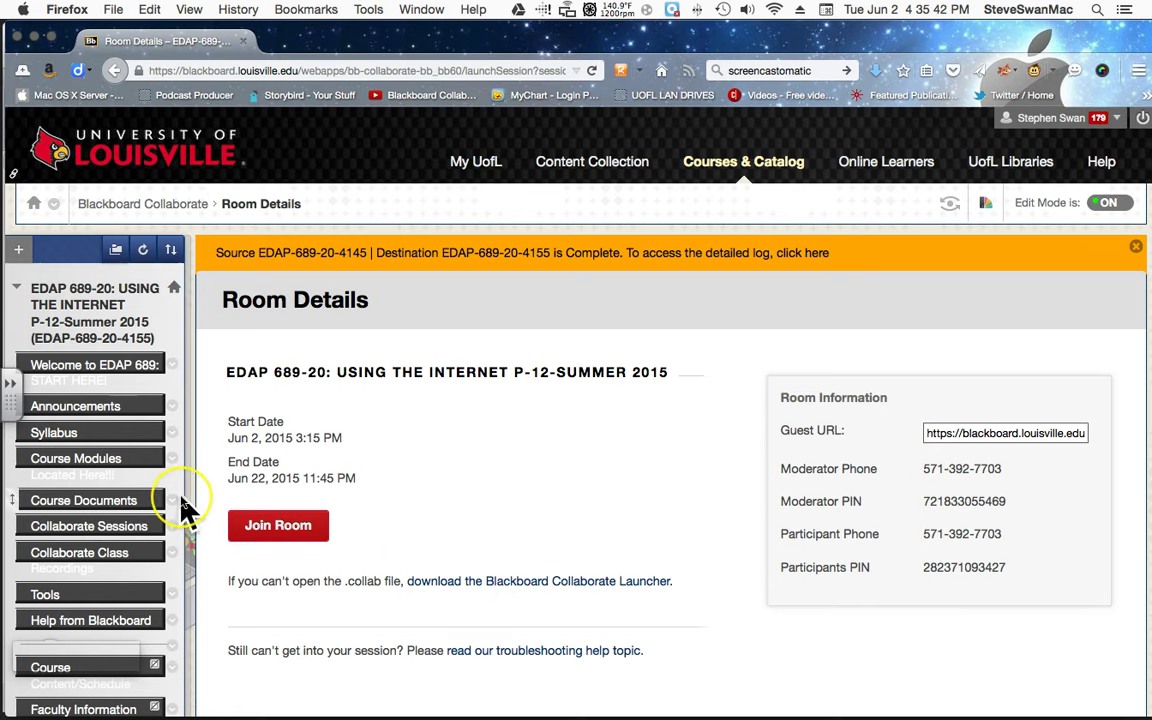
pyautogui.click(235, 522)
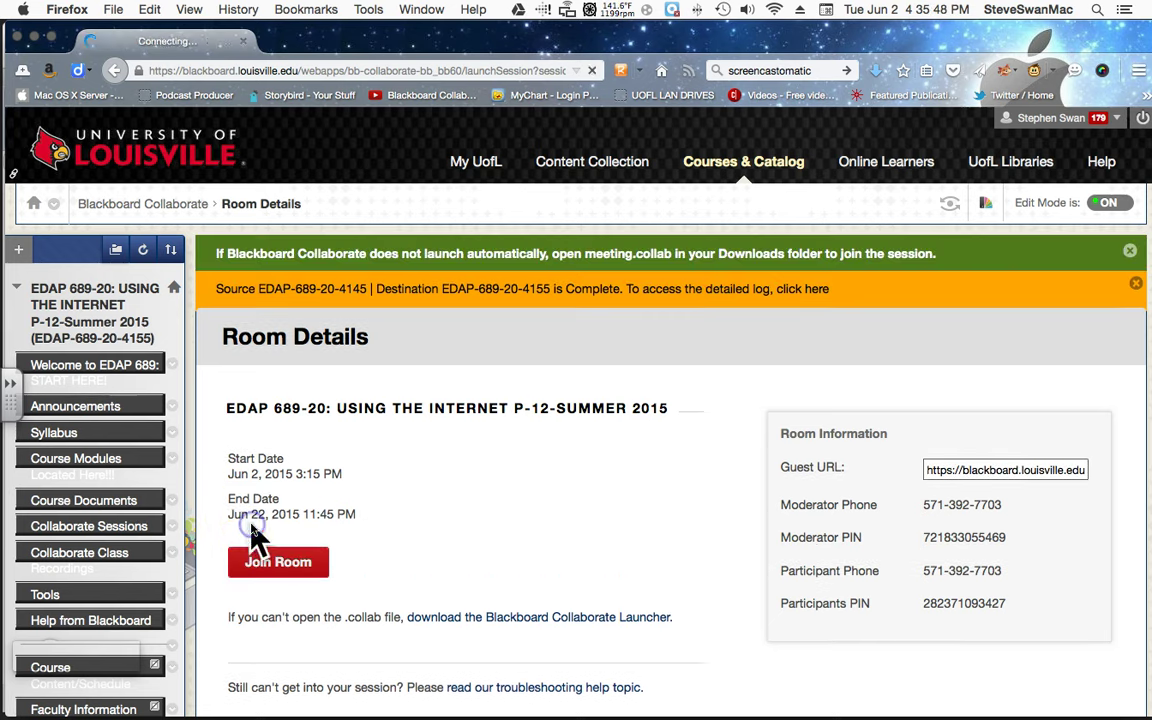
pyautogui.click(364, 524)
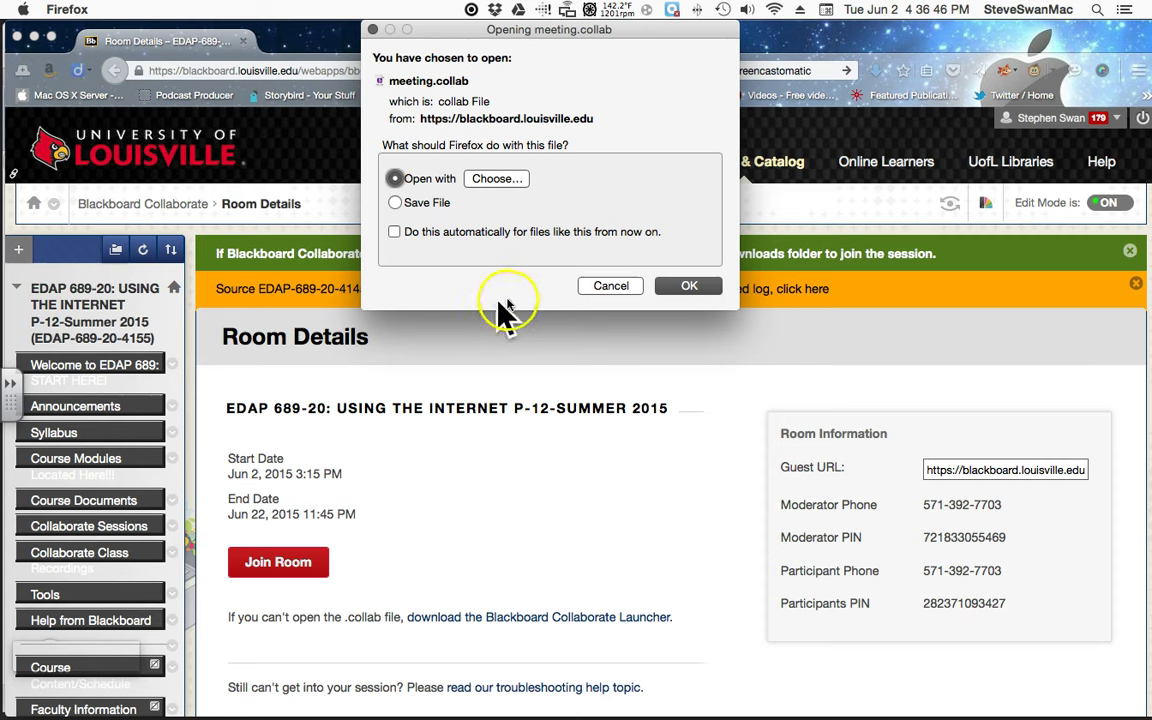
pyautogui.click(674, 289)
pyautogui.click(686, 286)
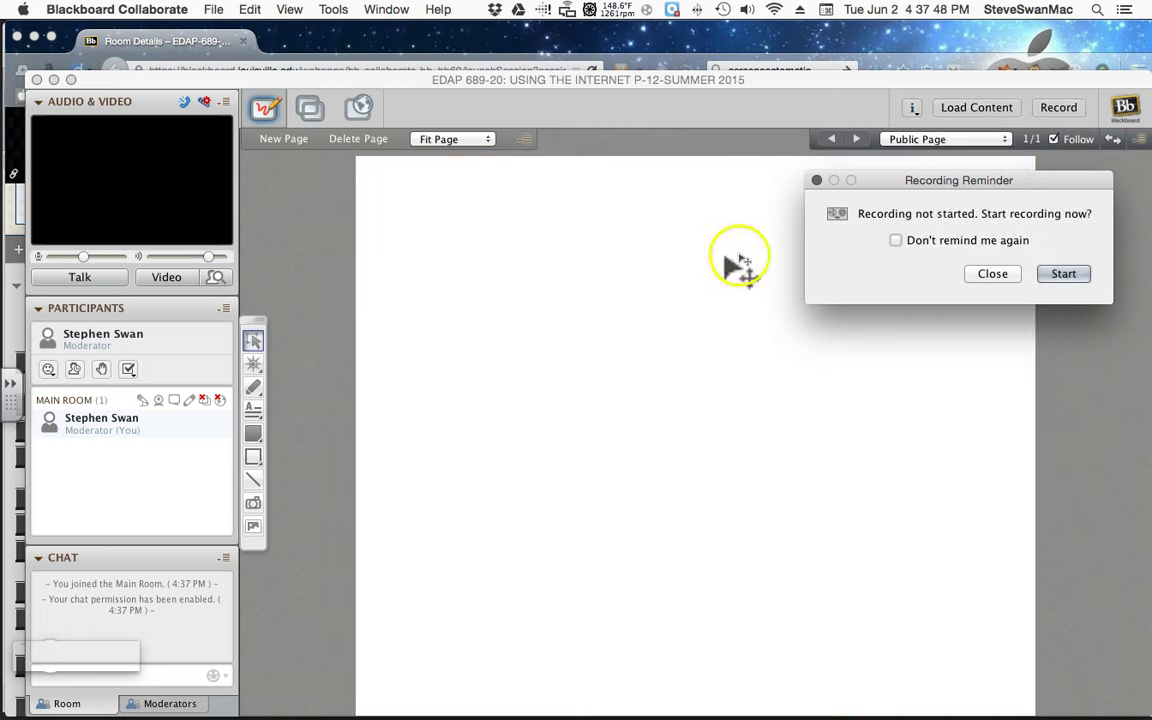
pyautogui.click(986, 276)
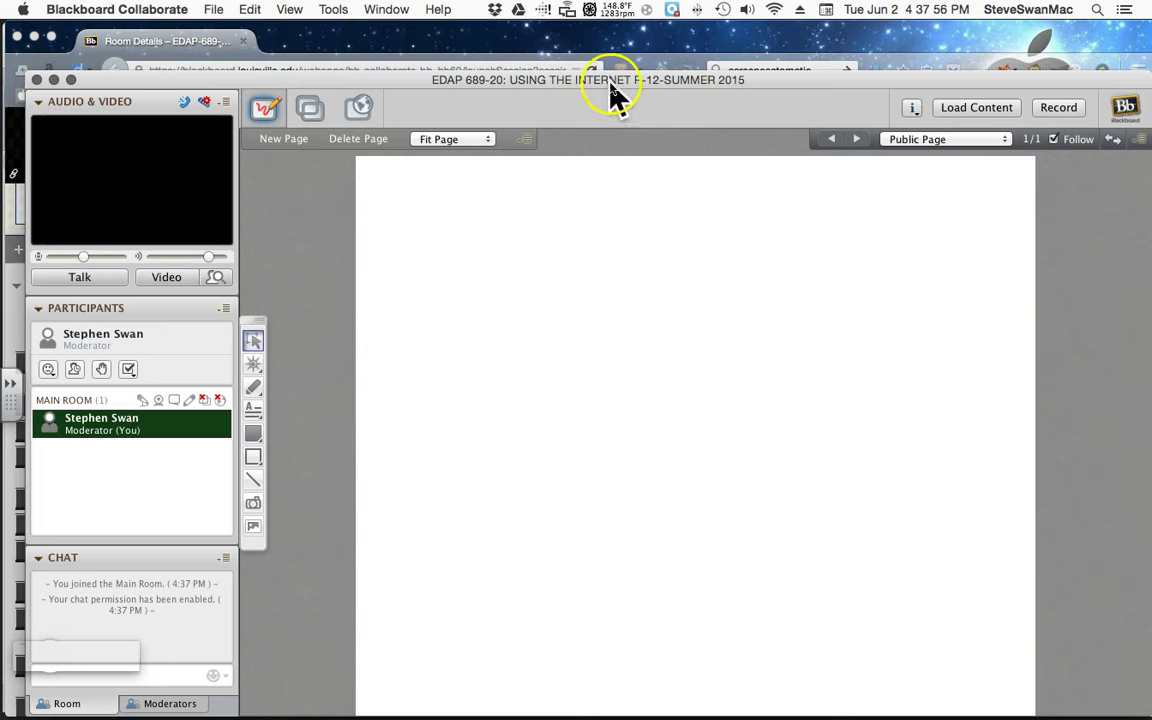
# Step: Start the Audio Setup Wizard, check its audio output device selection, and close the wizard
pyautogui.click(206, 104)
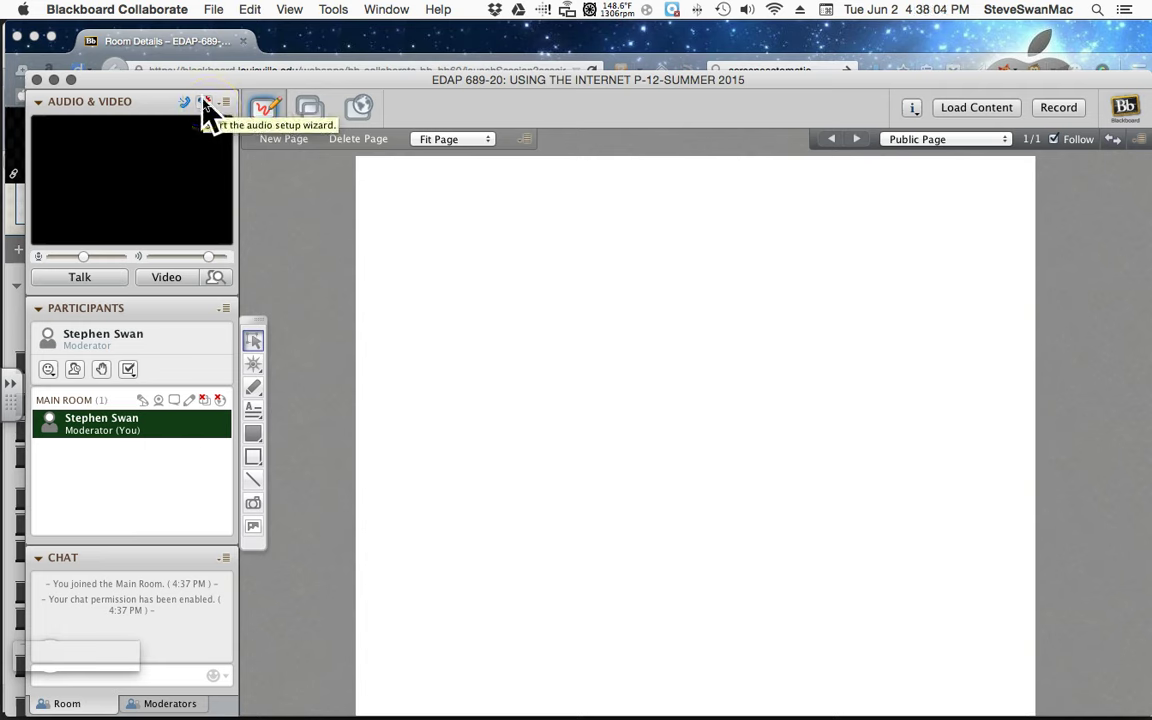
pyautogui.click(205, 105)
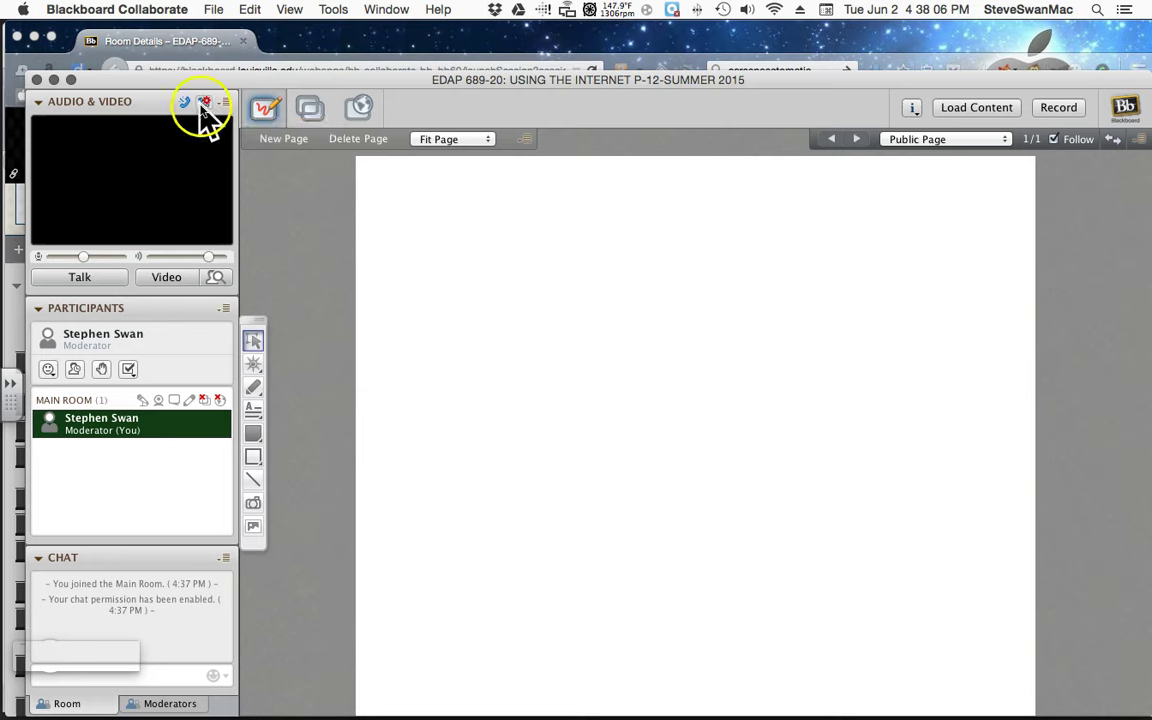
pyautogui.click(184, 105)
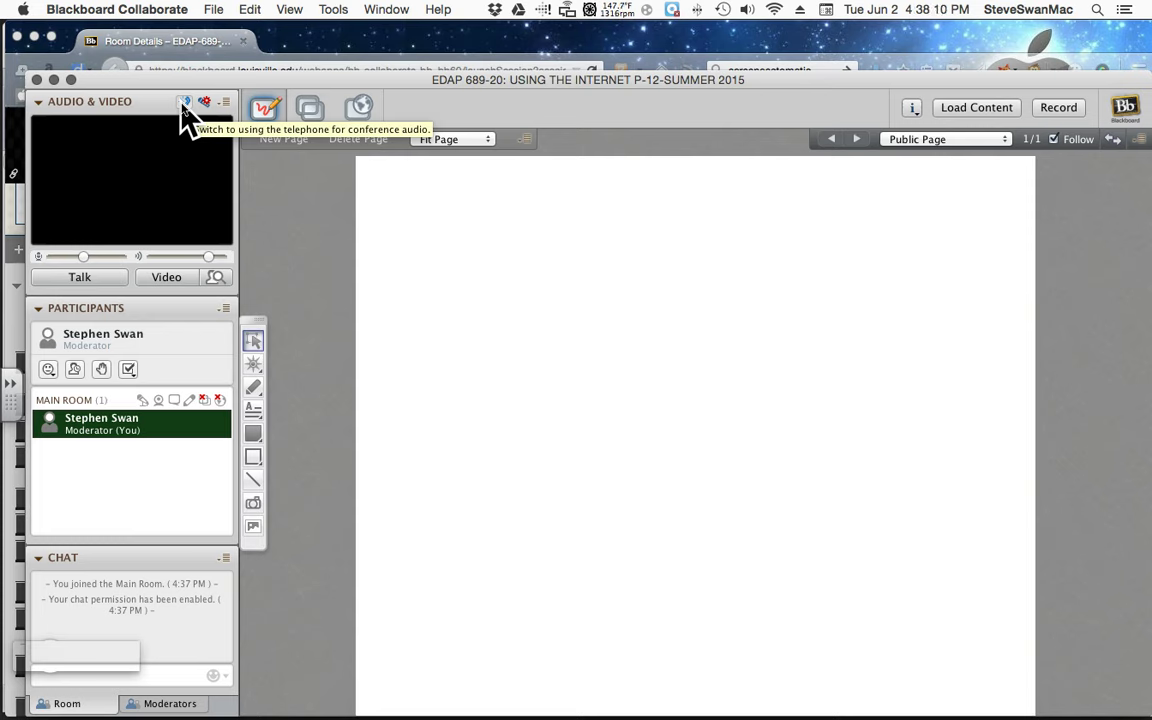
pyautogui.click(204, 104)
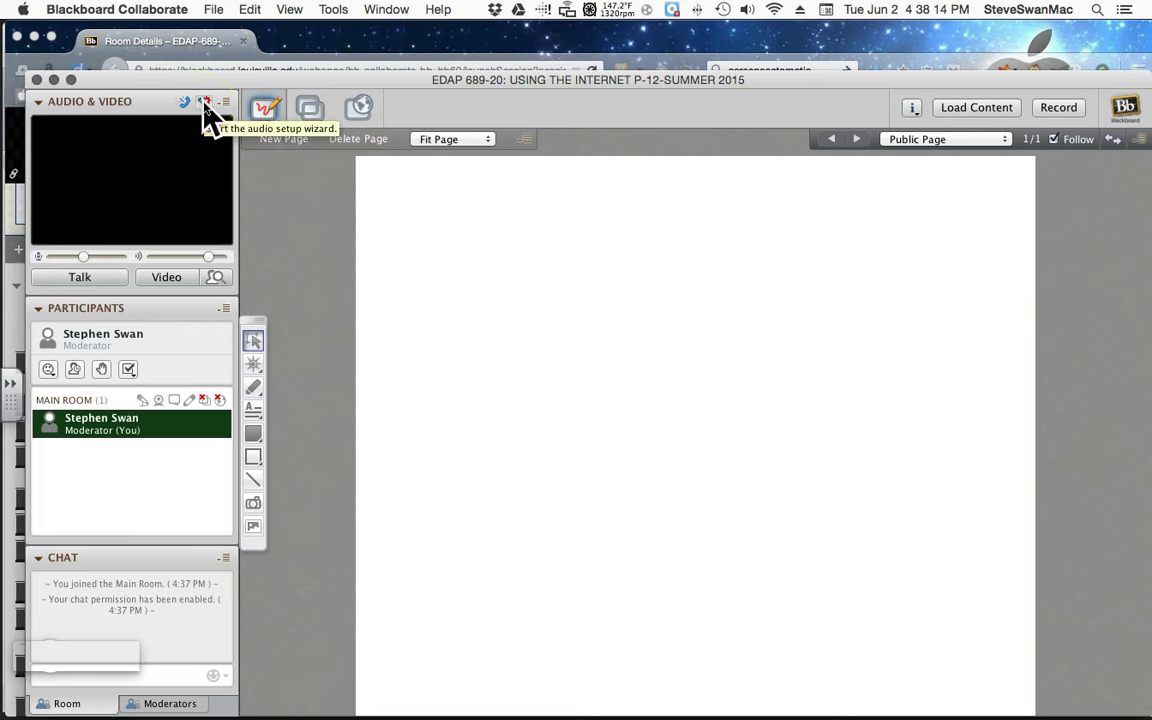
pyautogui.click(204, 104)
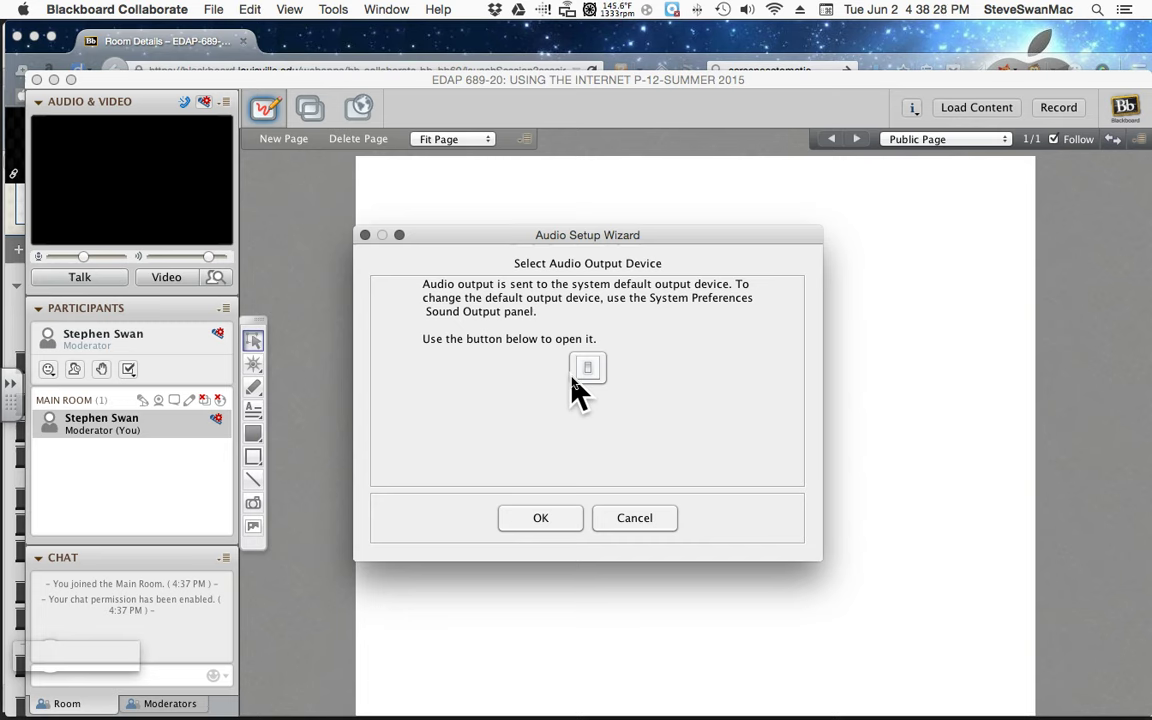
pyautogui.click(575, 386)
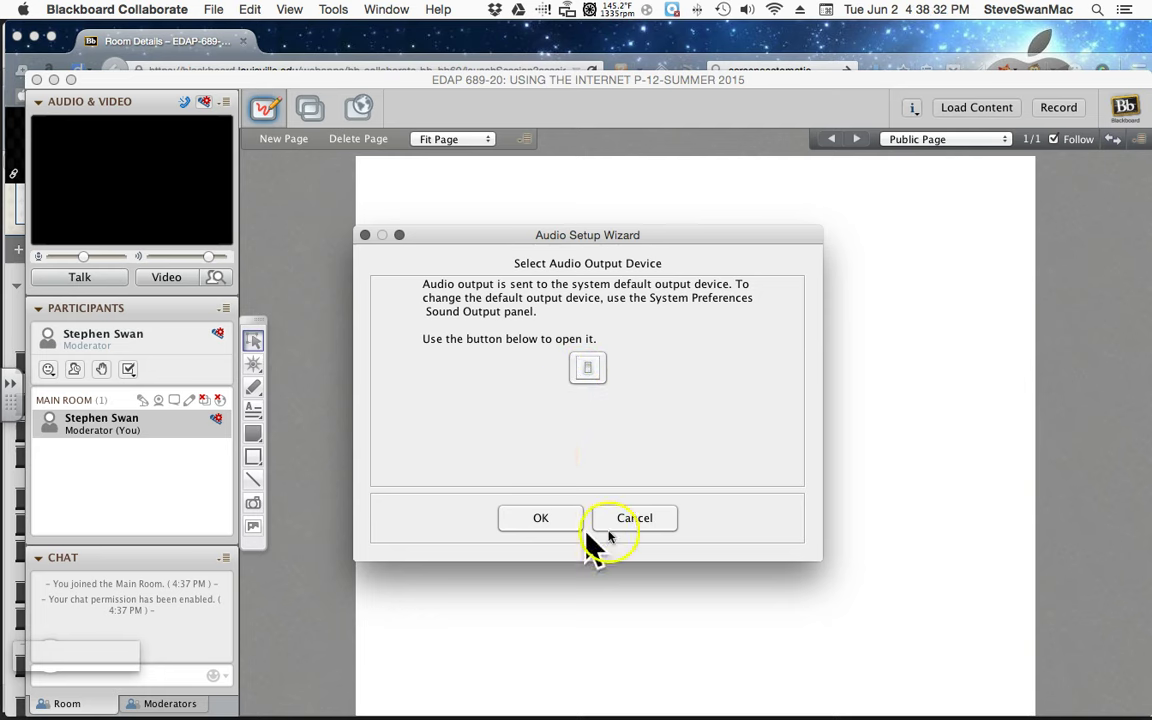
pyautogui.click(651, 522)
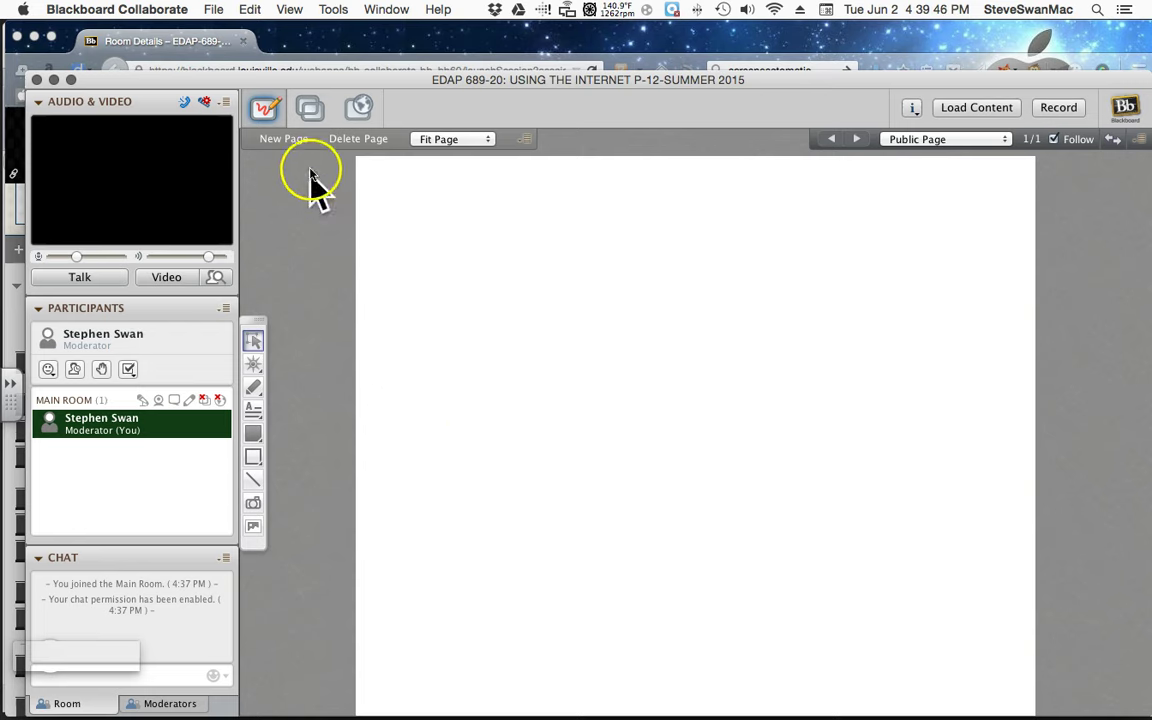
# Step: Share the entire desktop with the session through application sharing and acknowledge the hosting notification
pyautogui.click(315, 109)
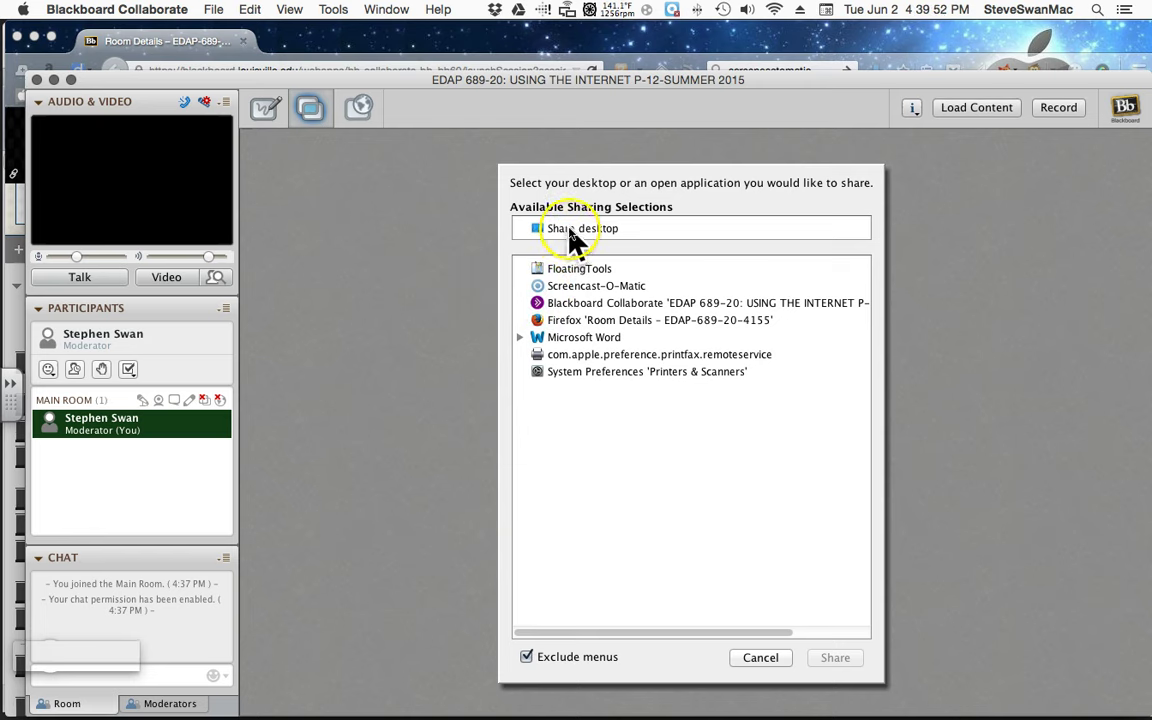
pyautogui.click(572, 238)
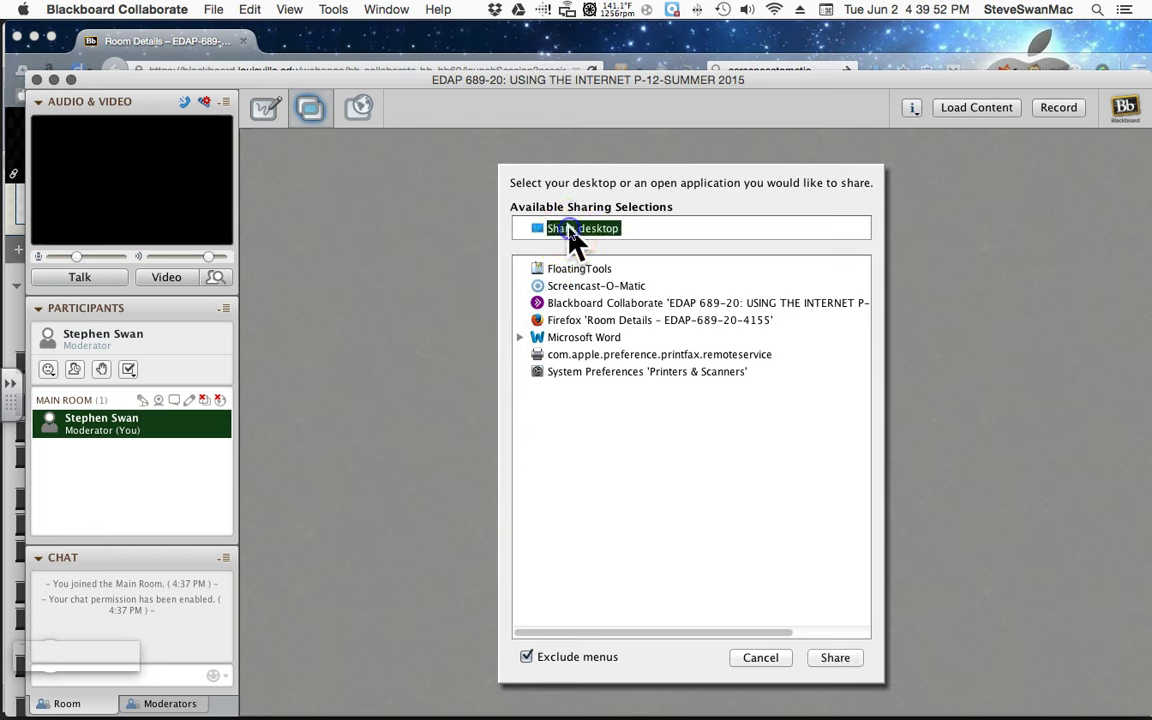
pyautogui.click(817, 660)
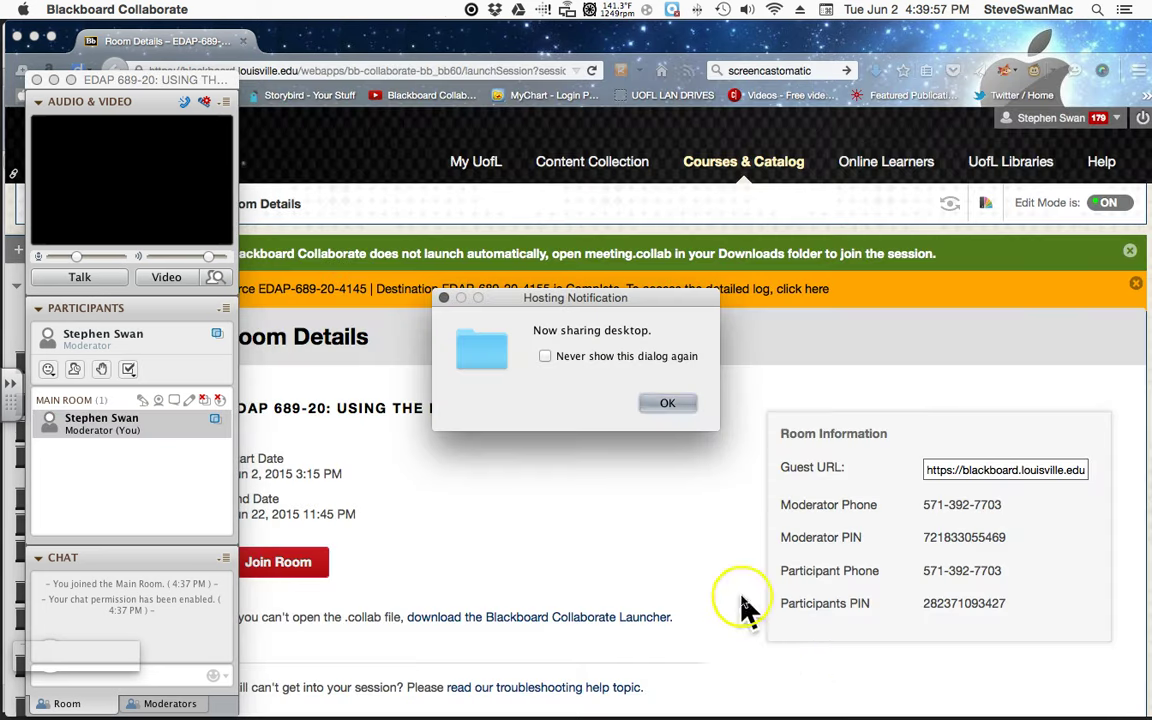
pyautogui.click(508, 505)
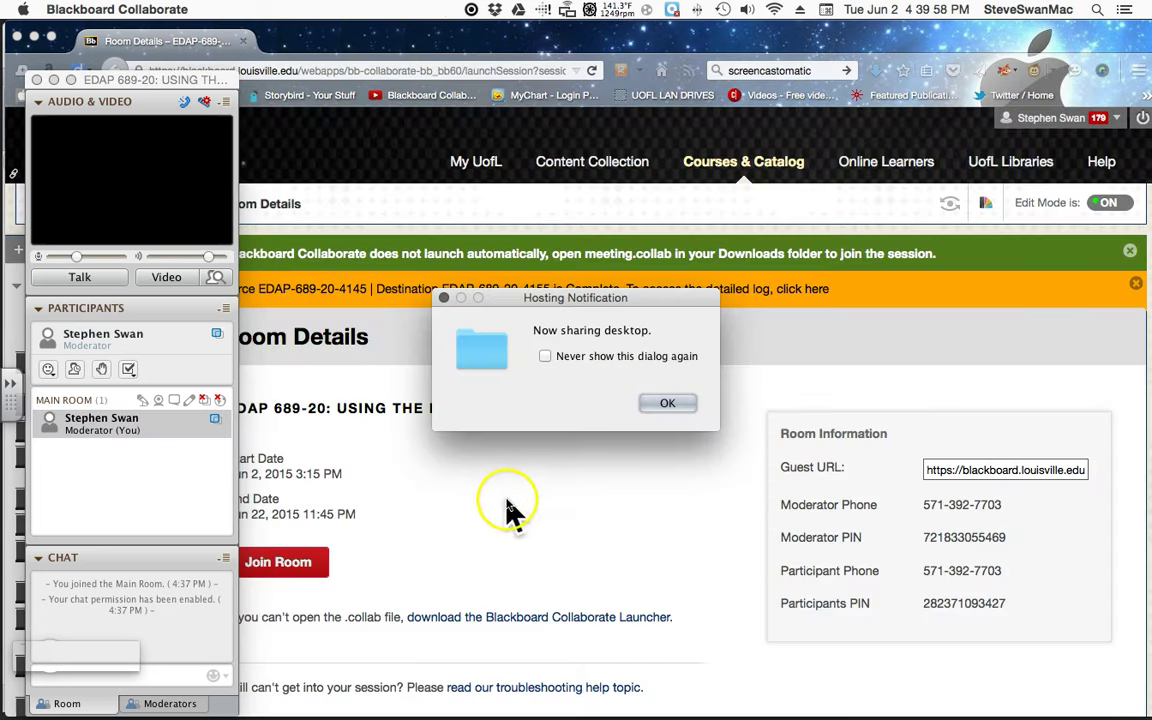
pyautogui.click(678, 405)
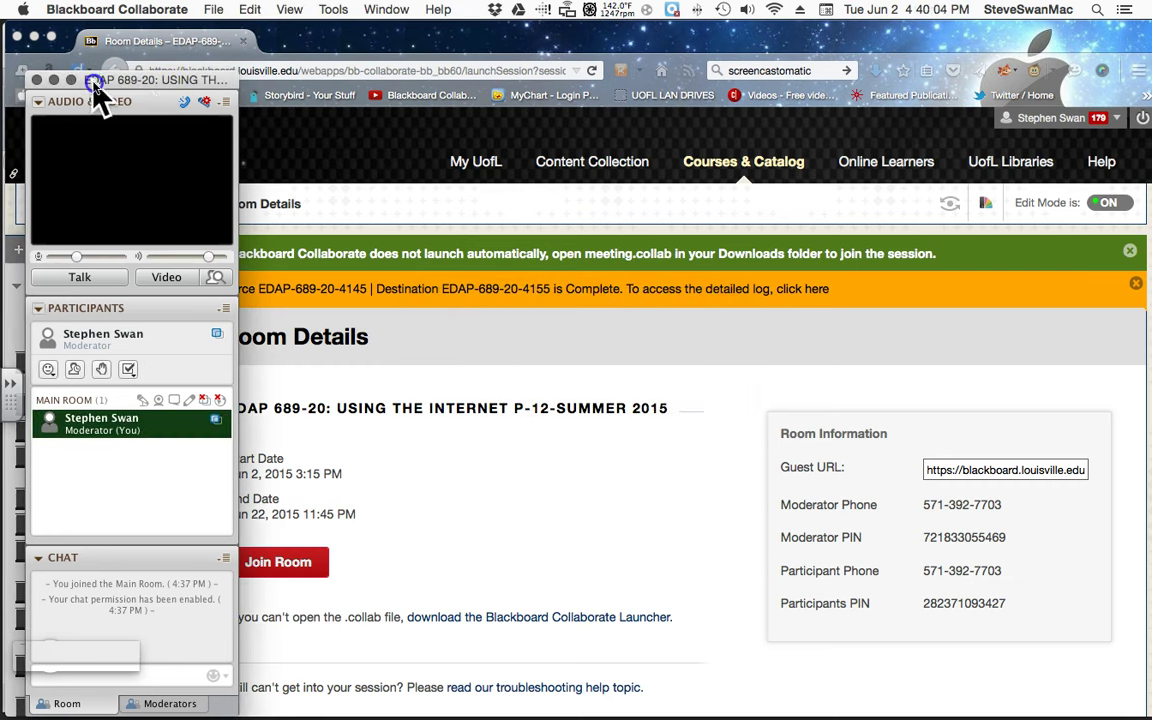
# Step: Detach the Audio & Video panel from the session window, put it back in place, and point out the chat conversation
pyautogui.moveTo(94, 84); pyautogui.dragTo(104, 86)
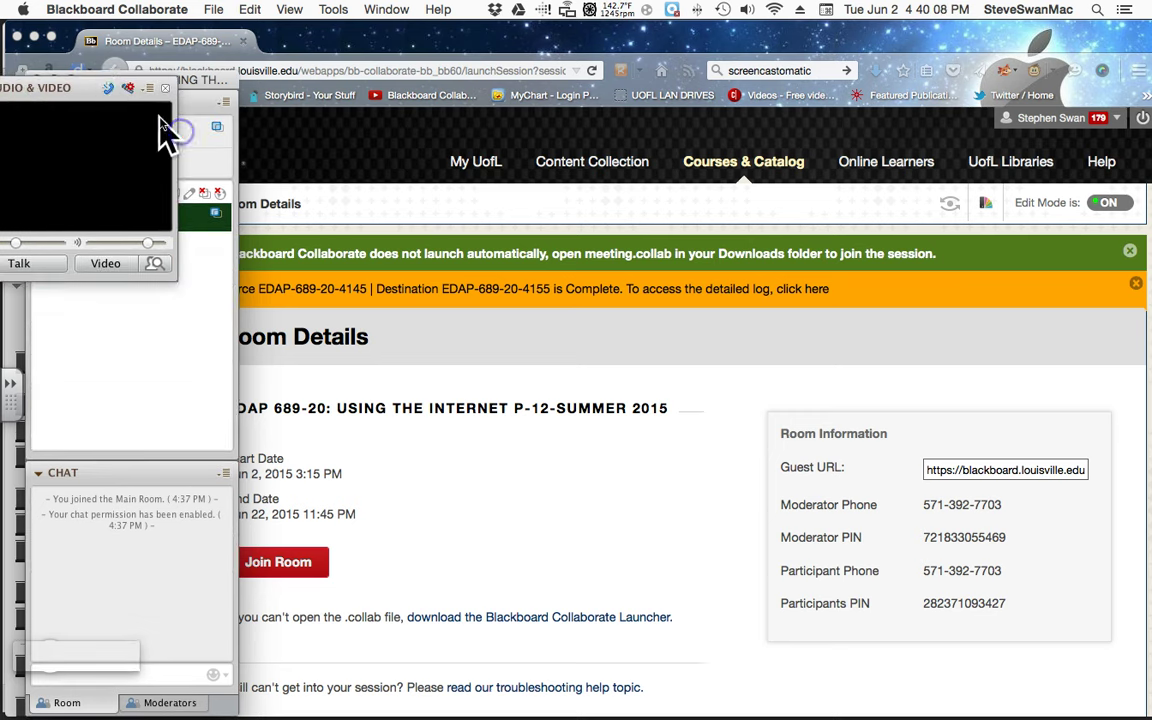
pyautogui.moveTo(77, 90); pyautogui.dragTo(144, 113)
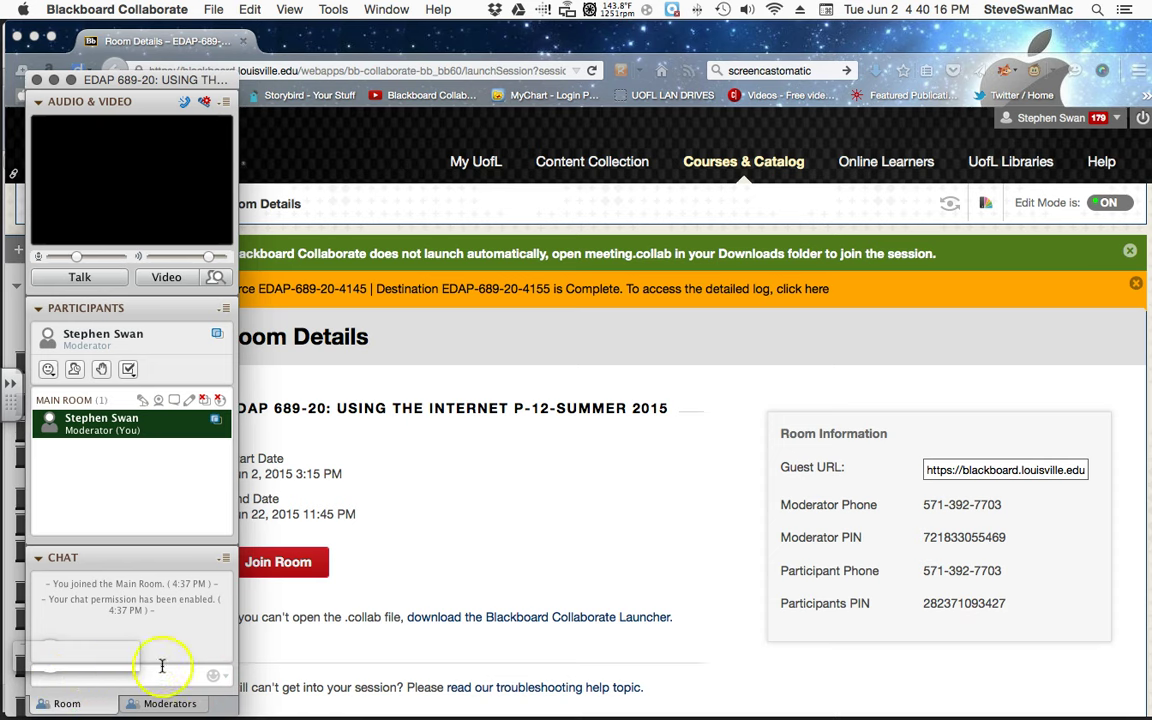
pyautogui.click(95, 605)
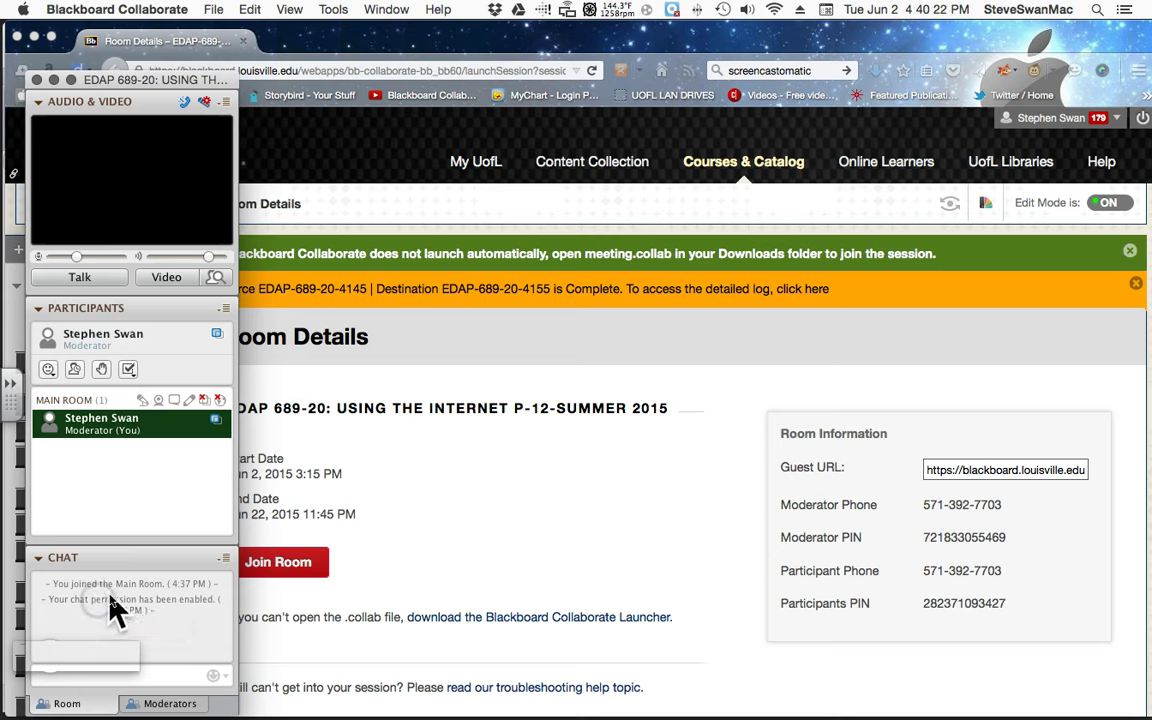
pyautogui.click(110, 596)
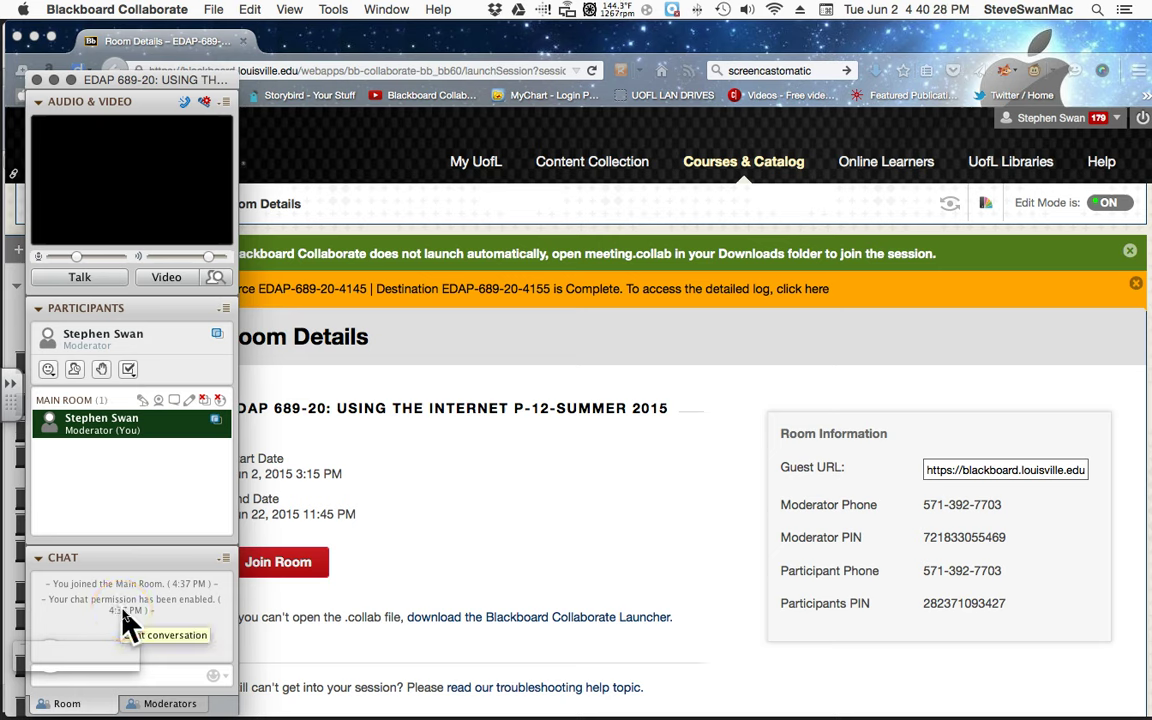
pyautogui.moveTo(127, 430)
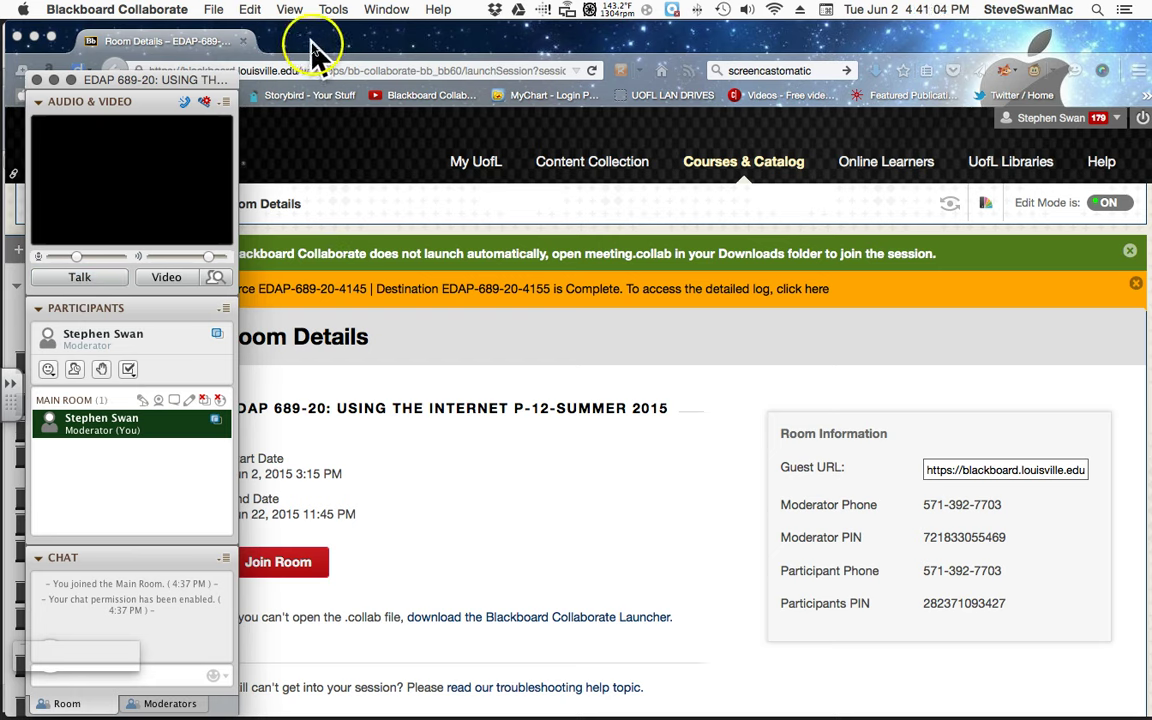
# Step: Close the Collaborate session window and confirm leaving the session
pyautogui.click(36, 79)
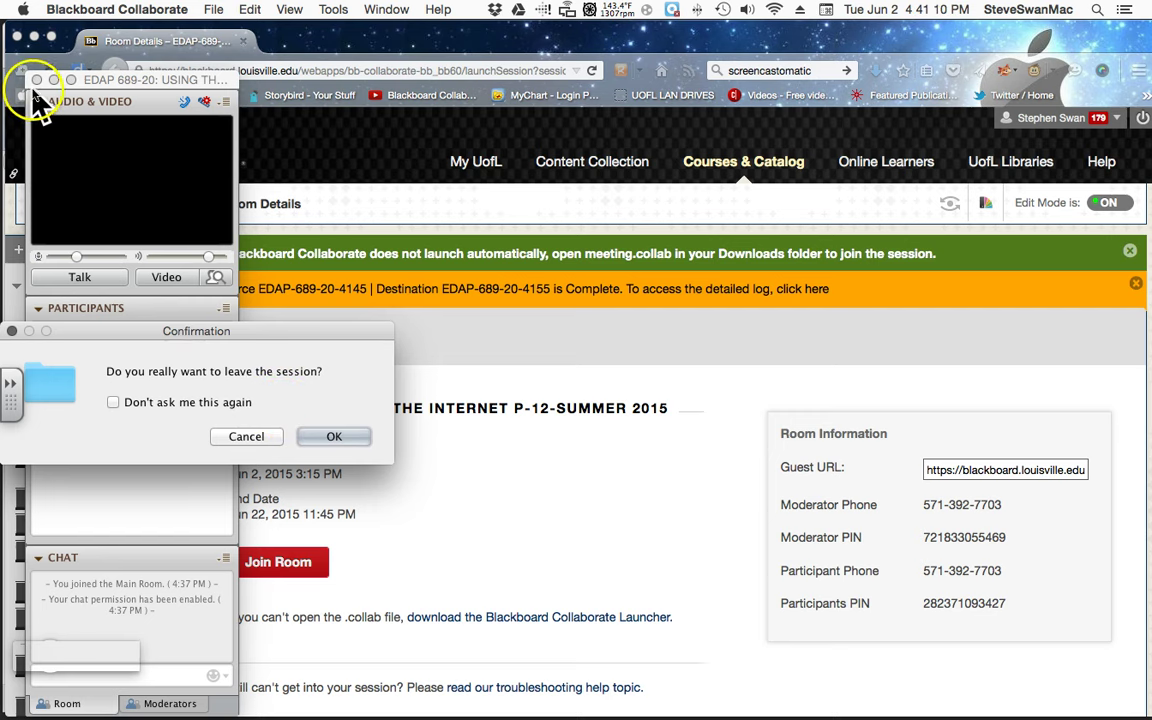
pyautogui.click(330, 436)
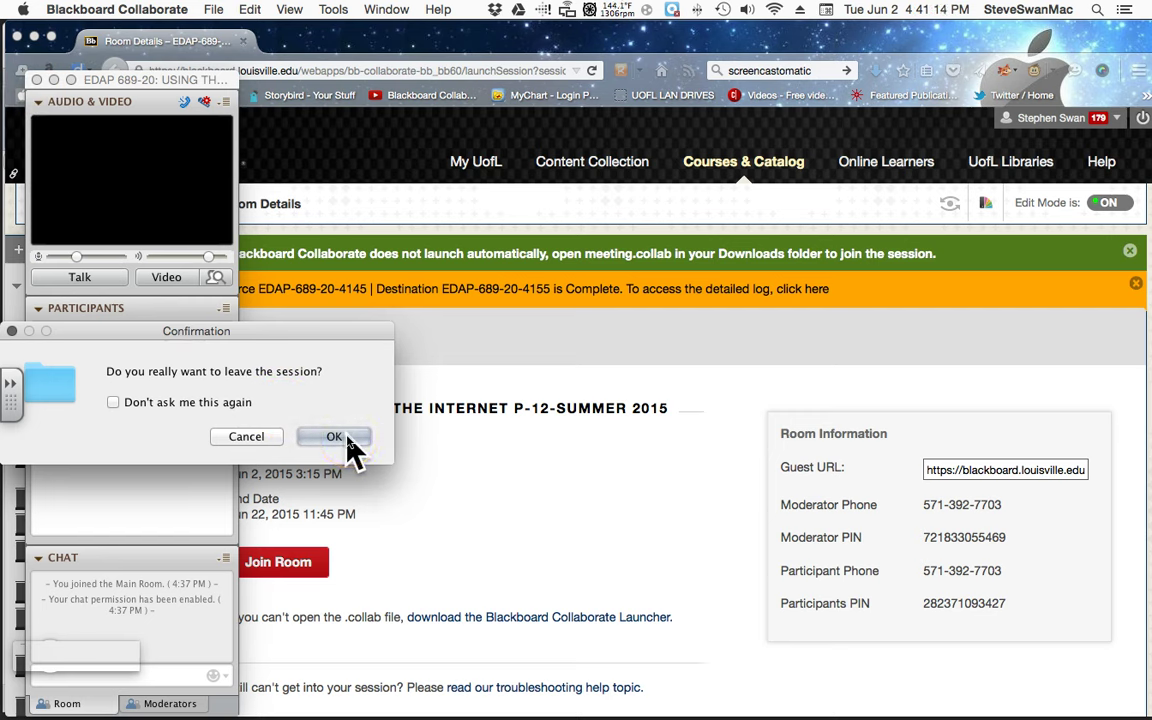
pyautogui.click(348, 444)
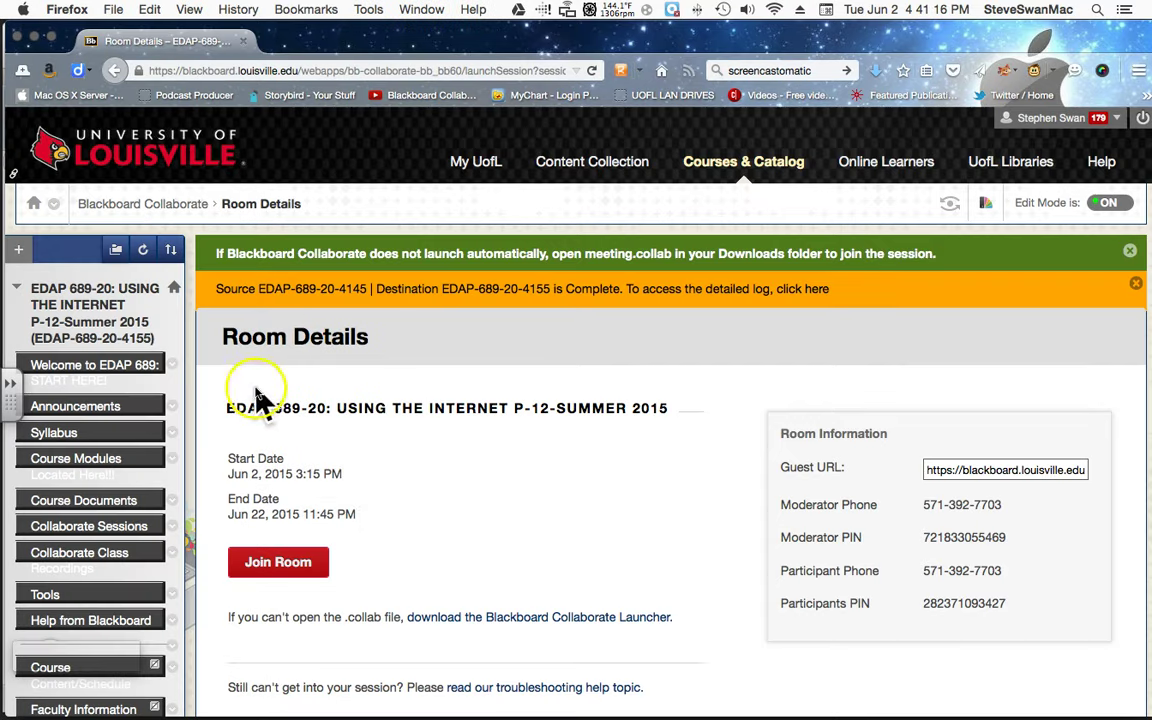
# Step: Open the Collaborate Class Recordings area of the EDAP 689-20 course
pyautogui.scroll(-2, 483, 418)
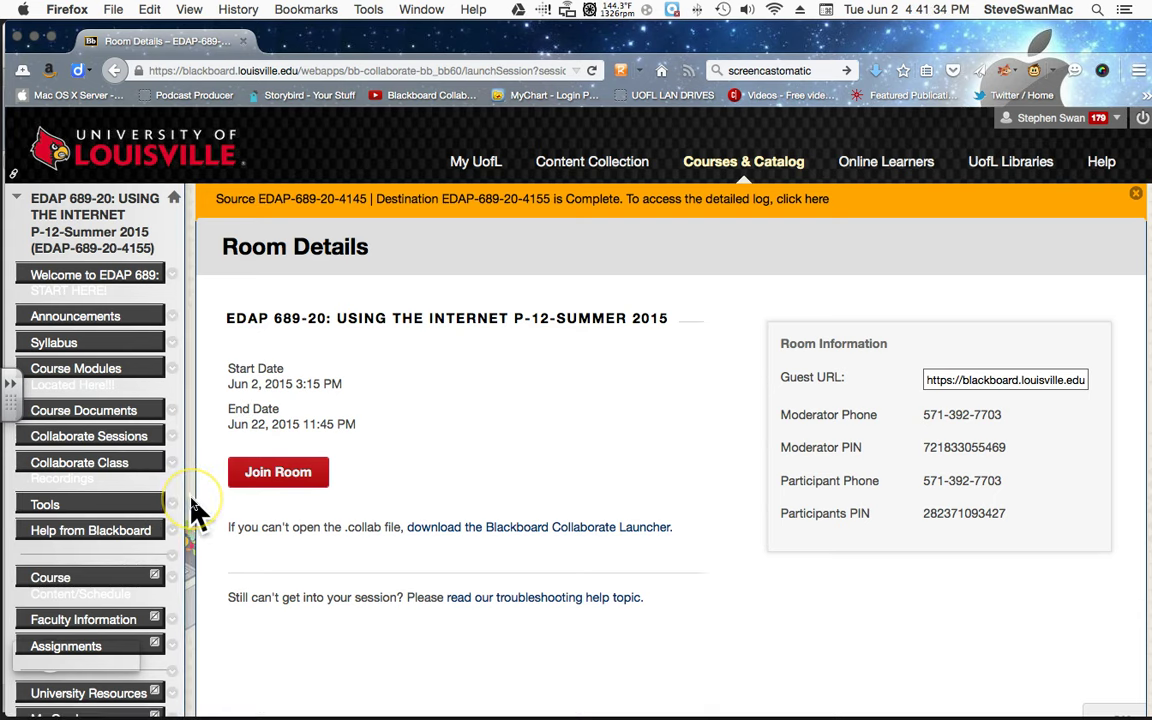
pyautogui.scroll(-1, 196, 514)
pyautogui.scroll(-2, 196, 505)
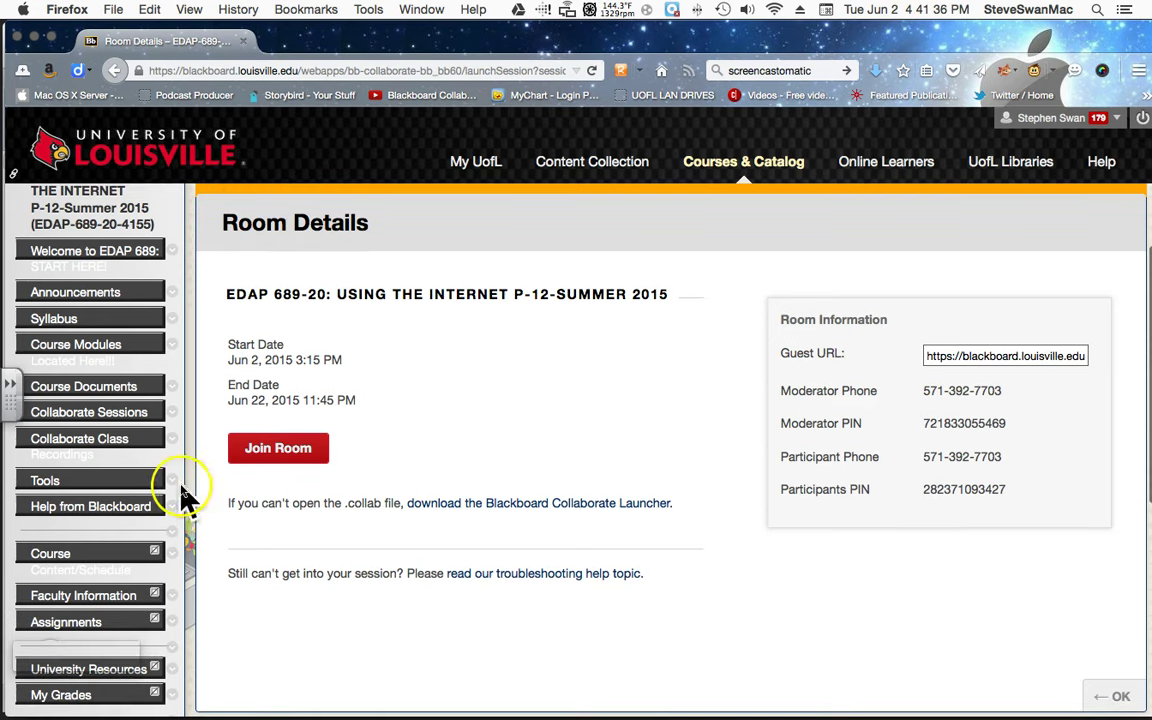
pyautogui.click(80, 439)
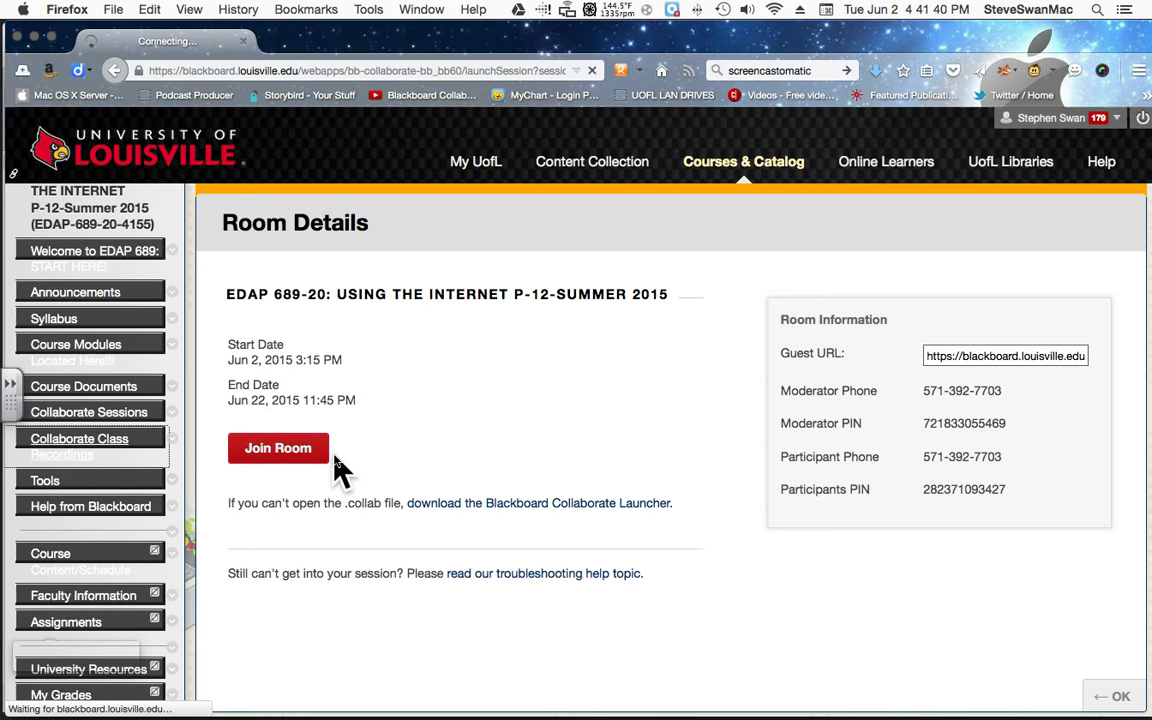
pyautogui.click(285, 452)
pyautogui.click(110, 440)
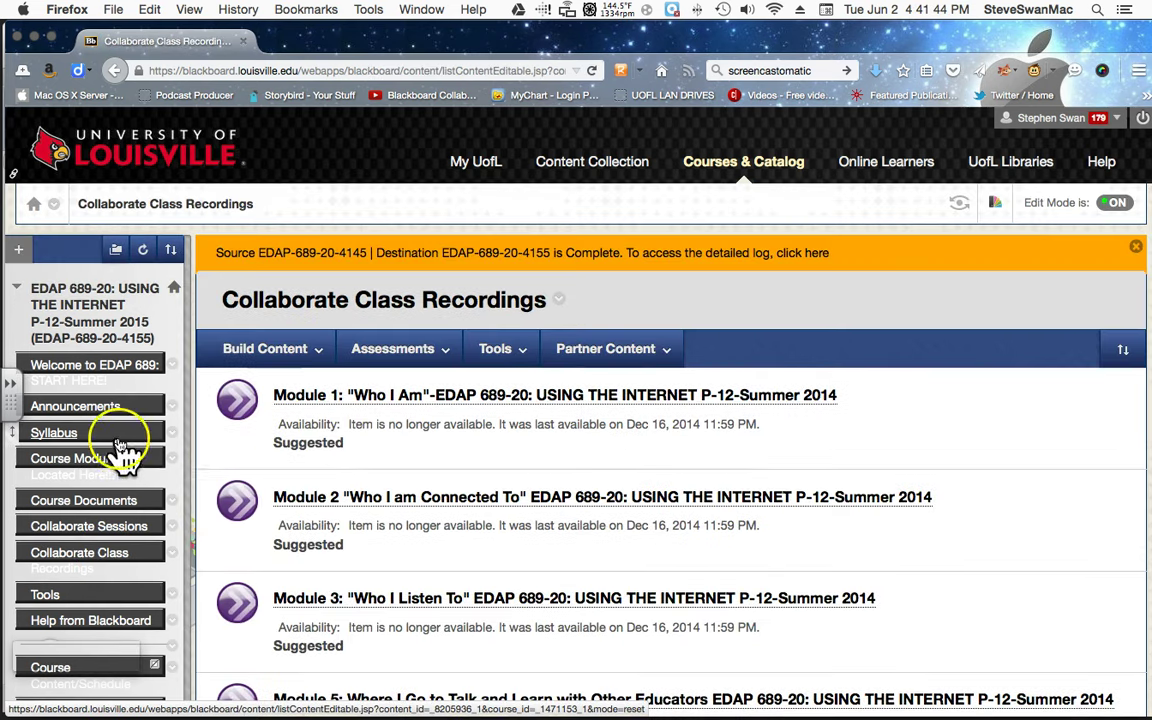
# Step: Look through the module recordings and try to open the Module 1 "Who I Am" recording
pyautogui.click(703, 392)
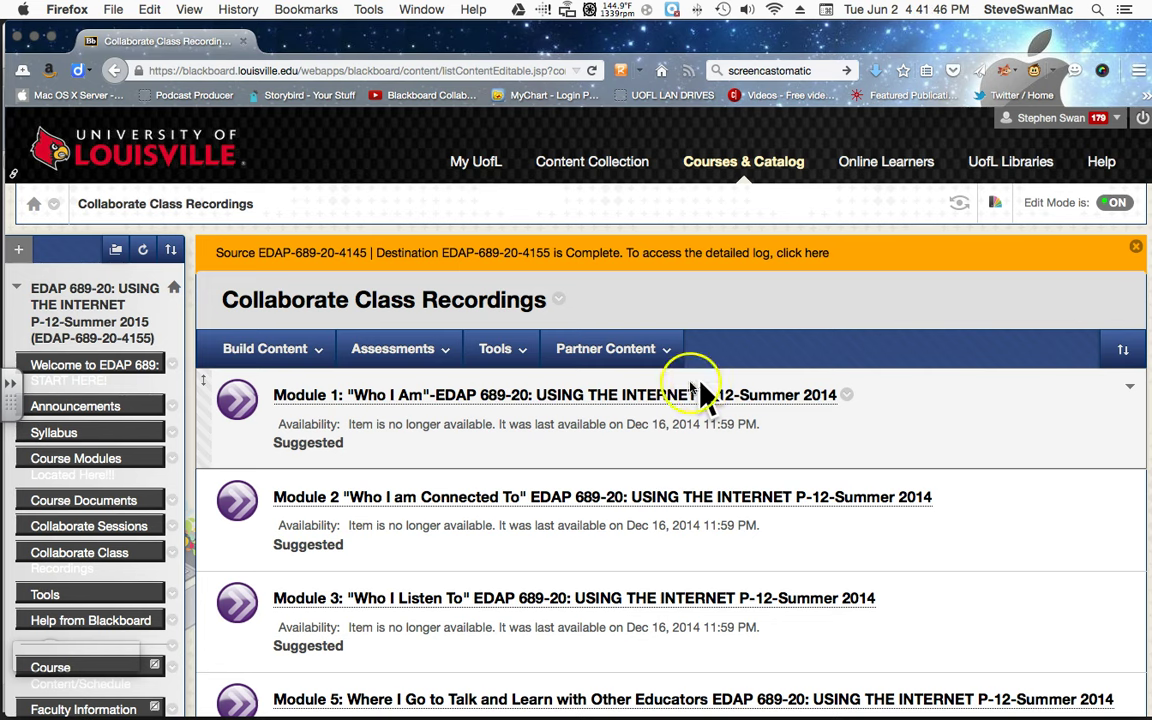
pyautogui.click(424, 494)
pyautogui.click(616, 522)
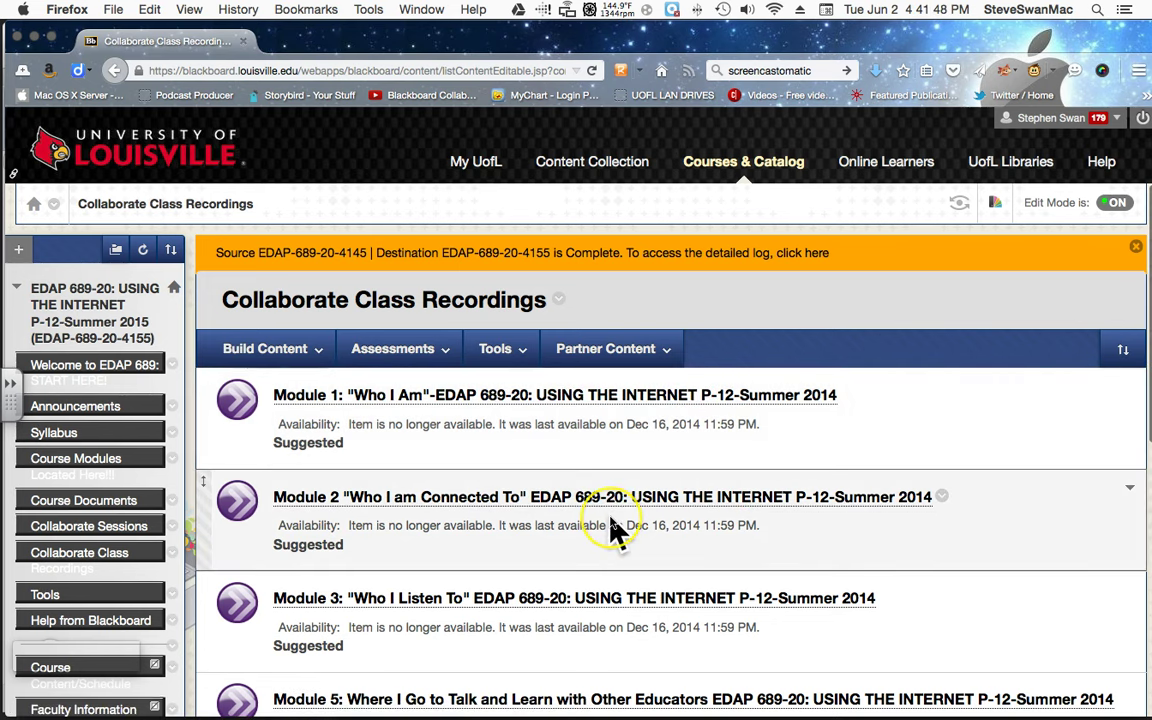
pyautogui.scroll(-5, 612, 521)
pyautogui.scroll(3, 612, 521)
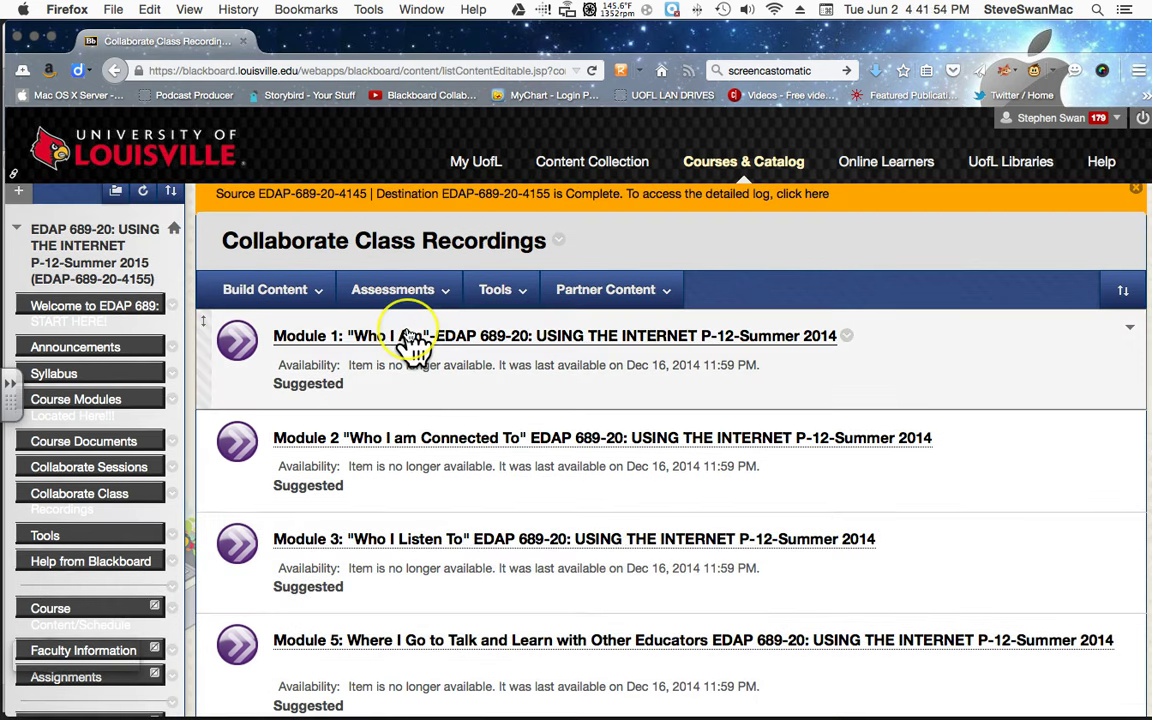
pyautogui.click(446, 340)
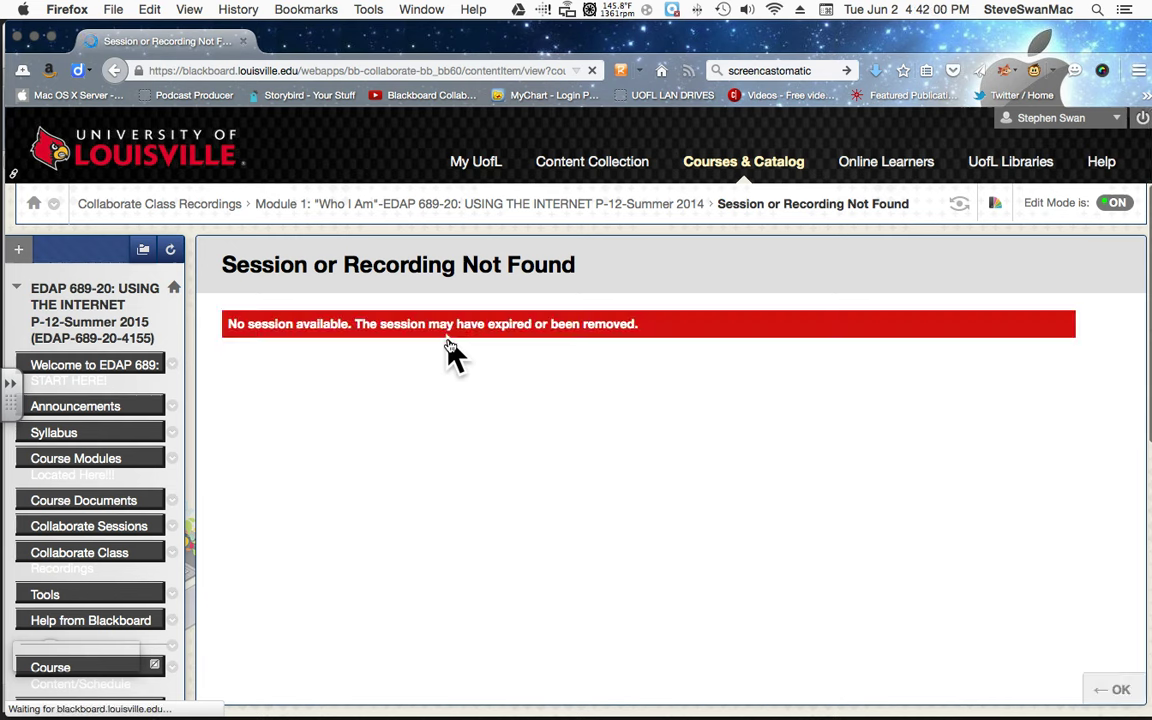
pyautogui.click(468, 352)
# Step: Return to Collaborate Class Recordings and review the list through the Module 5 recording
pyautogui.scroll(-2, 541, 420)
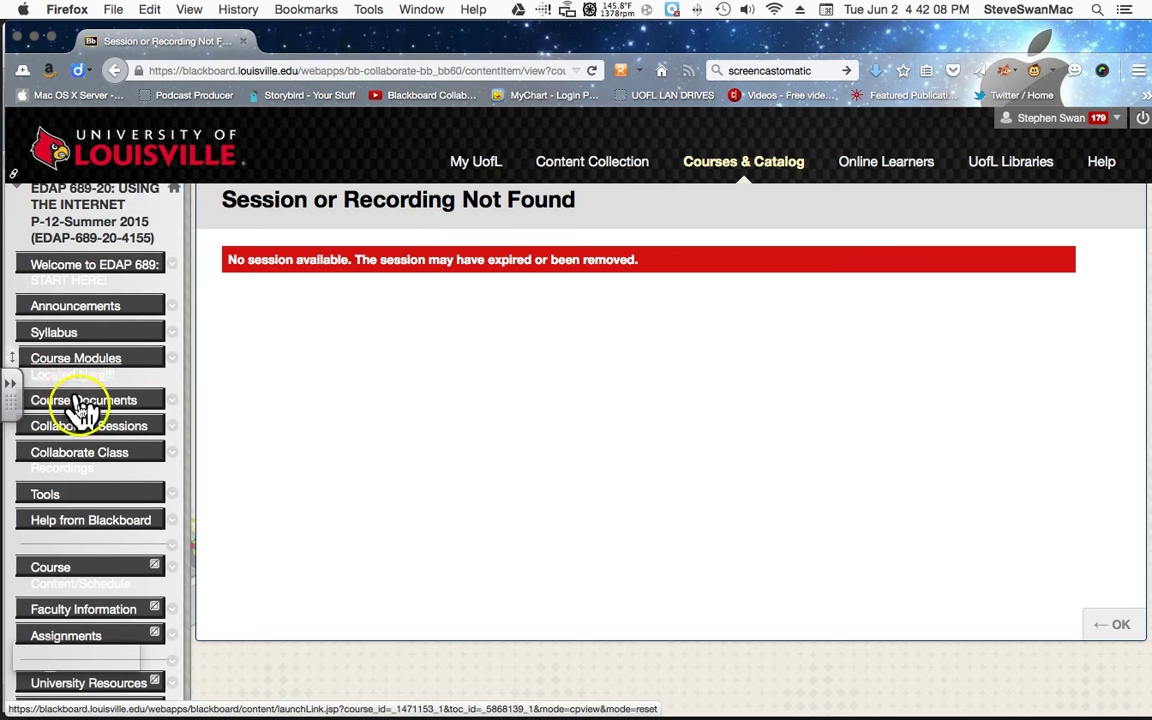
pyautogui.click(88, 456)
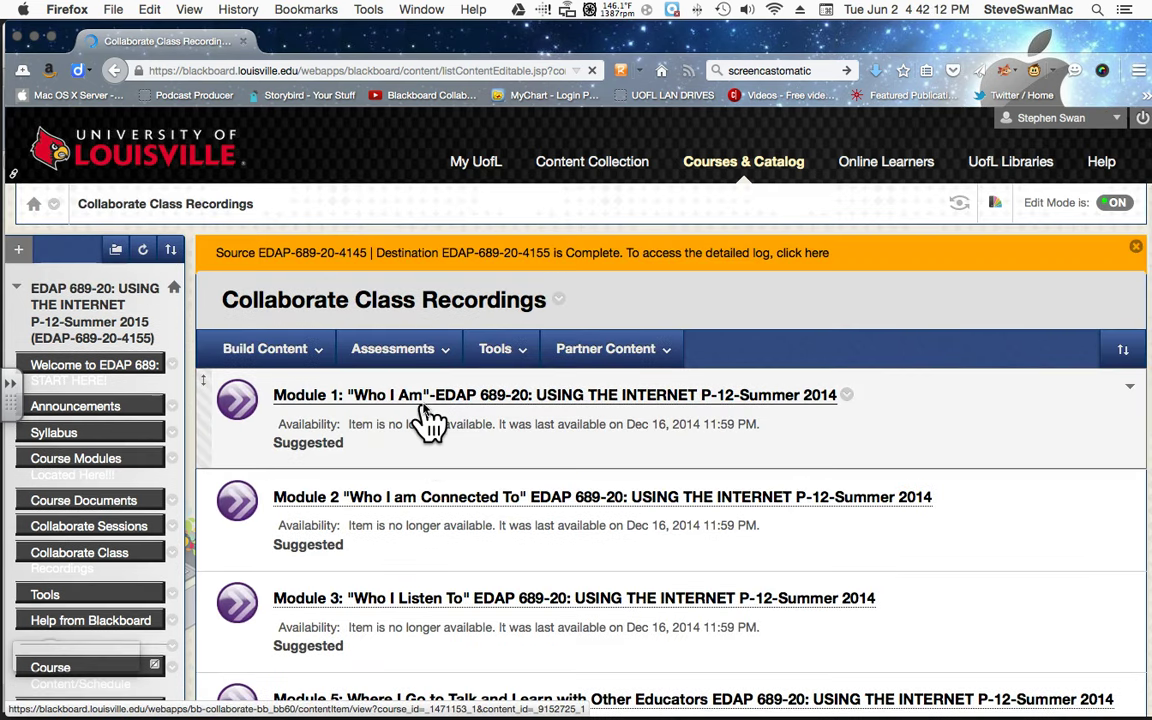
pyautogui.scroll(-5, 425, 410)
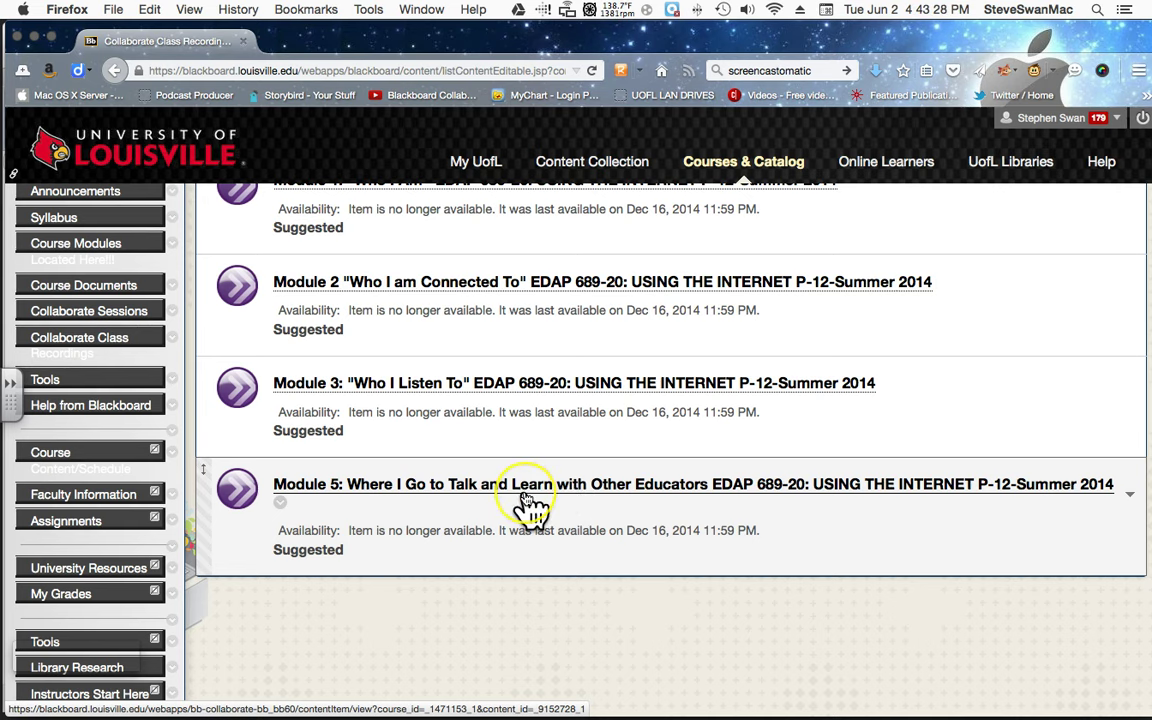
pyautogui.scroll(3, 527, 505)
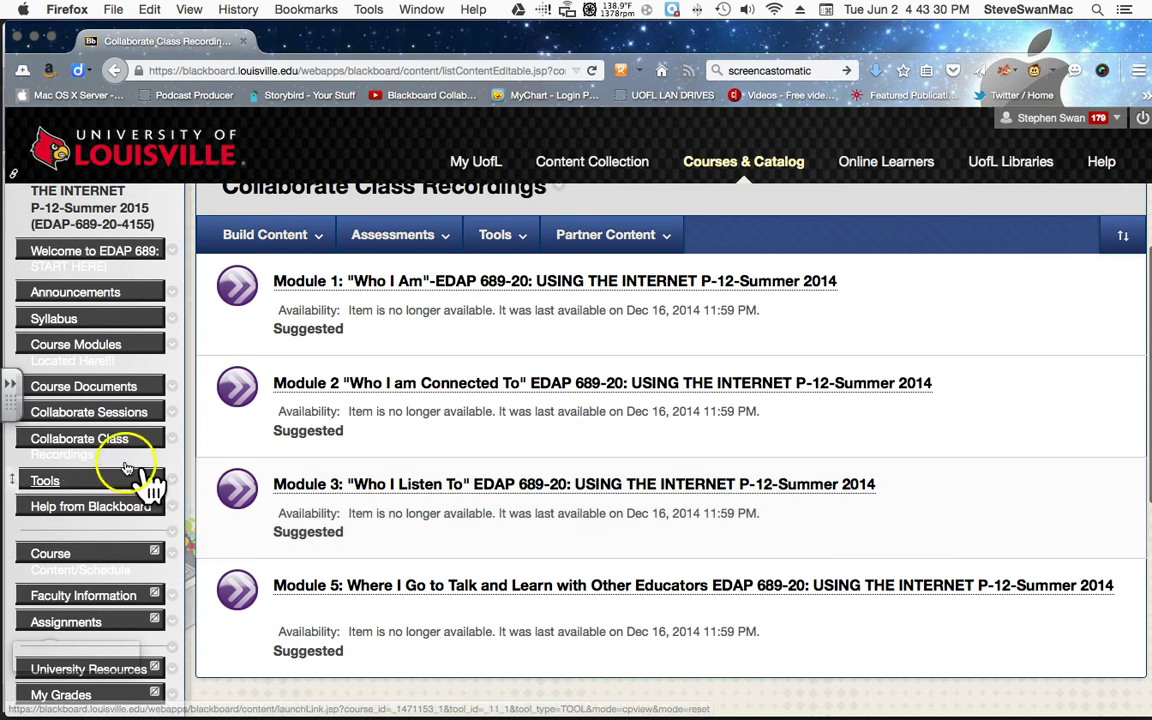
# Step: Go back to Collaborate Sessions and open the room details for "EDAP 689-20: USING THE INTERNET P-12-Summer 2015"
pyautogui.click(86, 422)
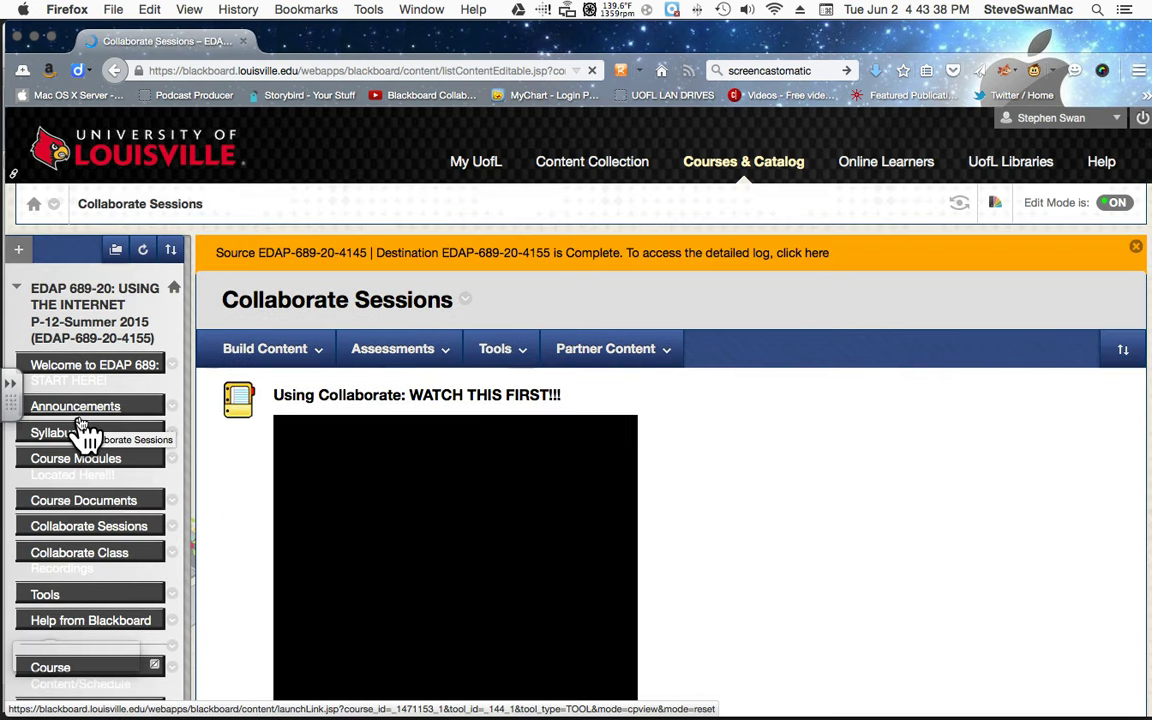
pyautogui.scroll(-5, 736, 520)
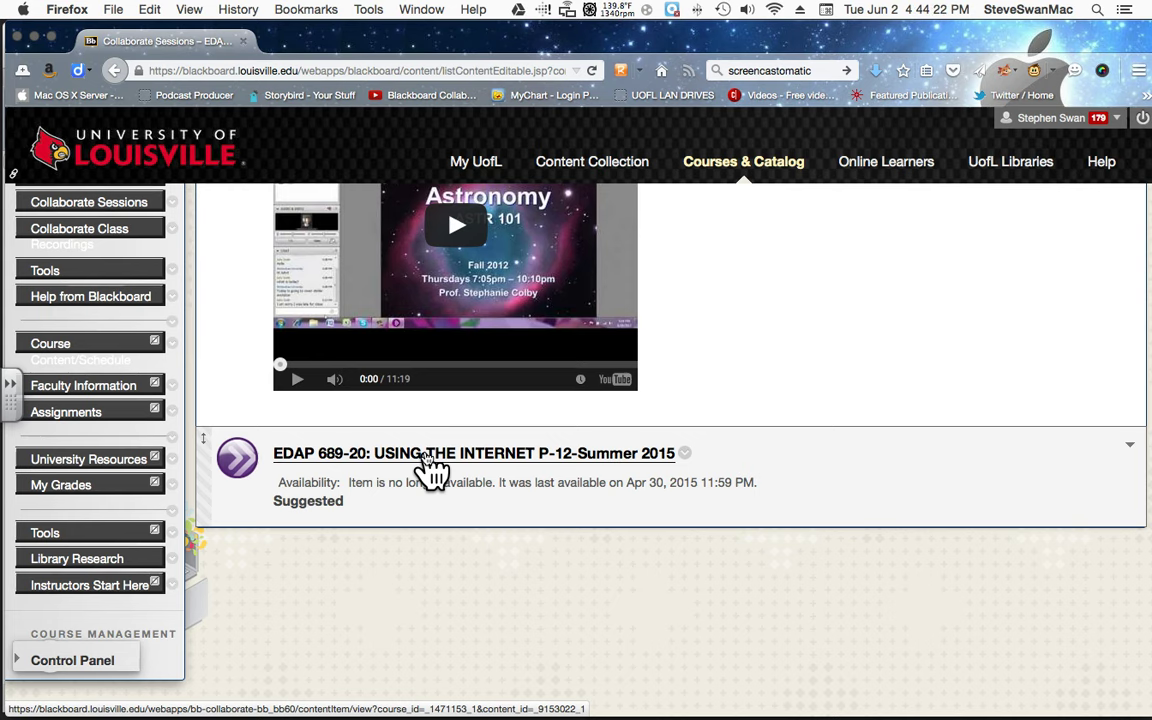
pyautogui.click(430, 460)
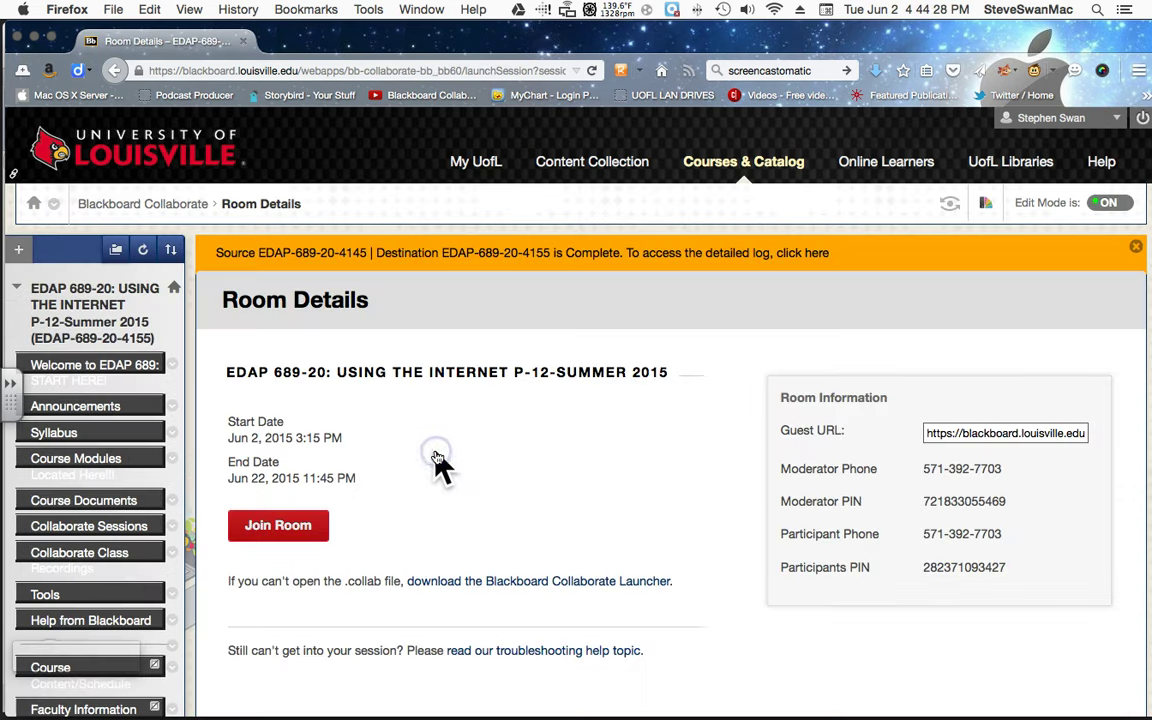
# Step: Rejoin the room by opening the meeting.collab file, and close the recording reminder without starting a recording
pyautogui.click(256, 532)
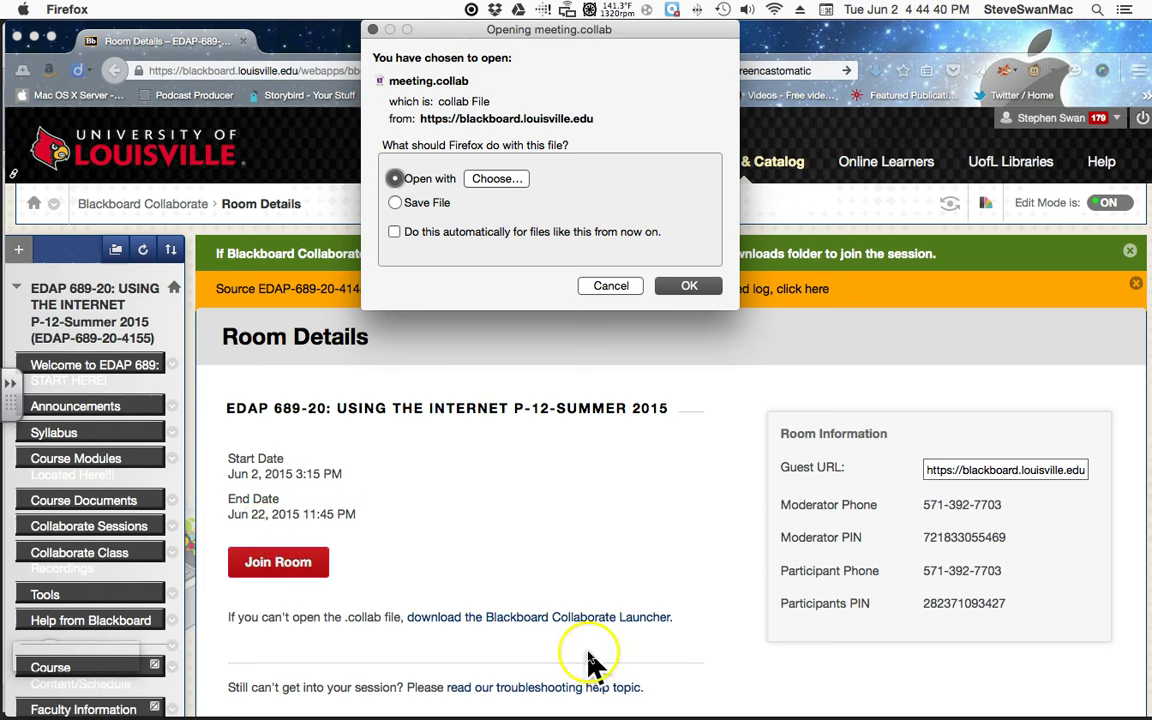
pyautogui.click(697, 290)
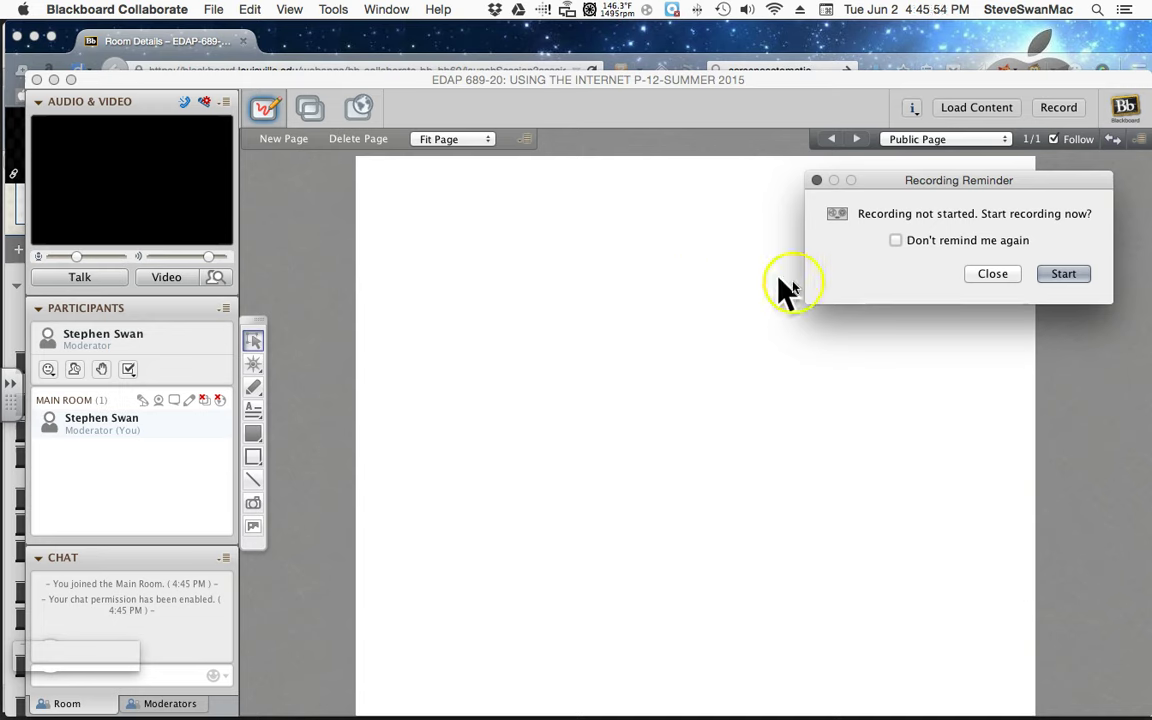
pyautogui.click(993, 276)
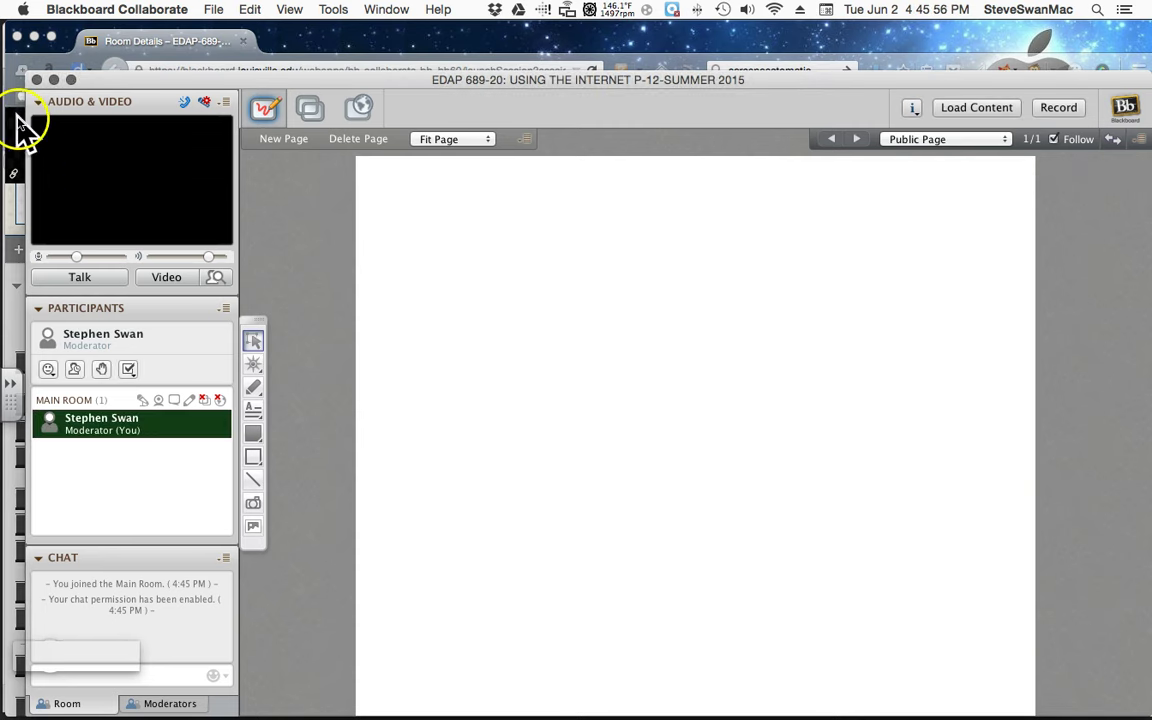